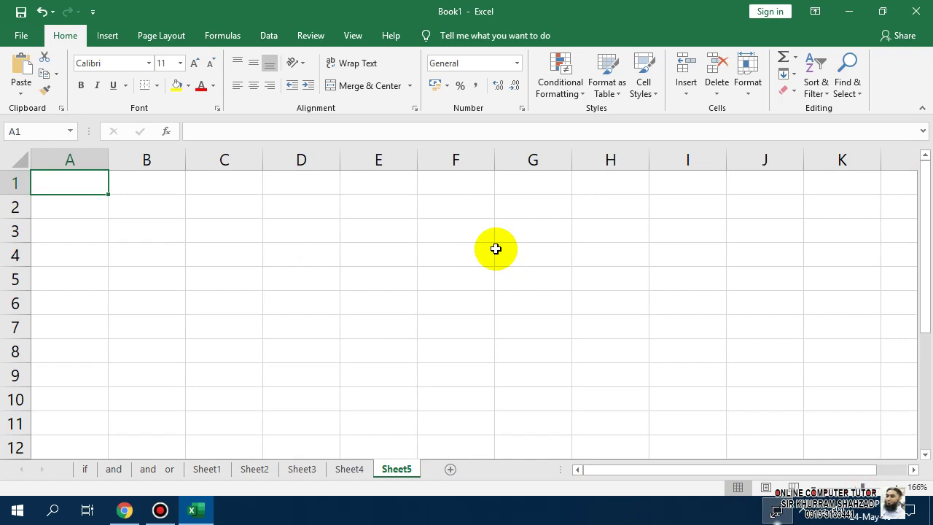
- Enter the title "COUNT BLANK / NONBLANK CELLS" in cell A1 of Sheet5
type("COUNT BLANK / NONB")
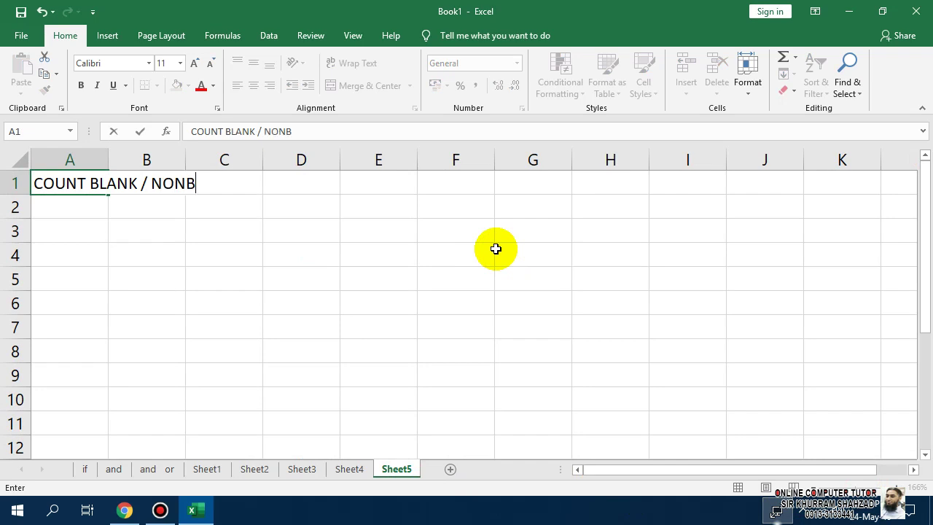
type("LANK CELL")
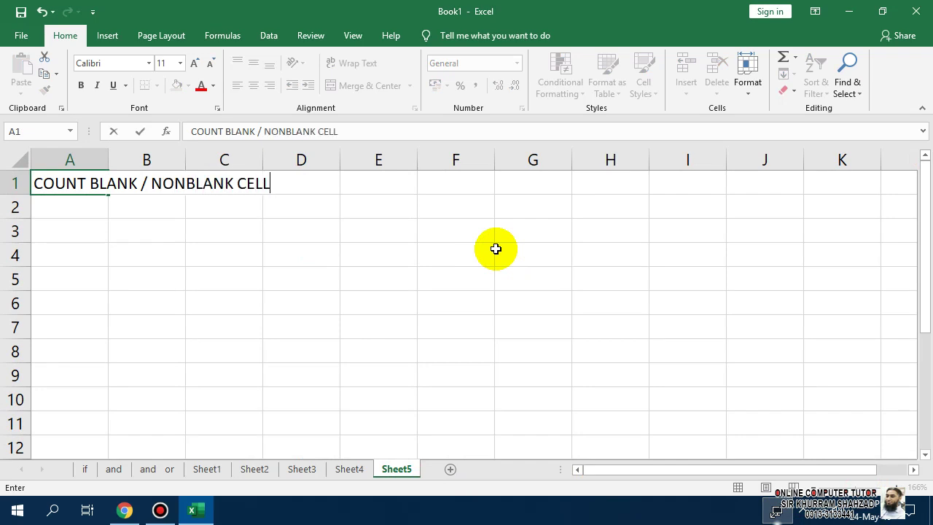
type("S")
key("Return")
key("Right")
key("Left")
key("Down")
key("Down")
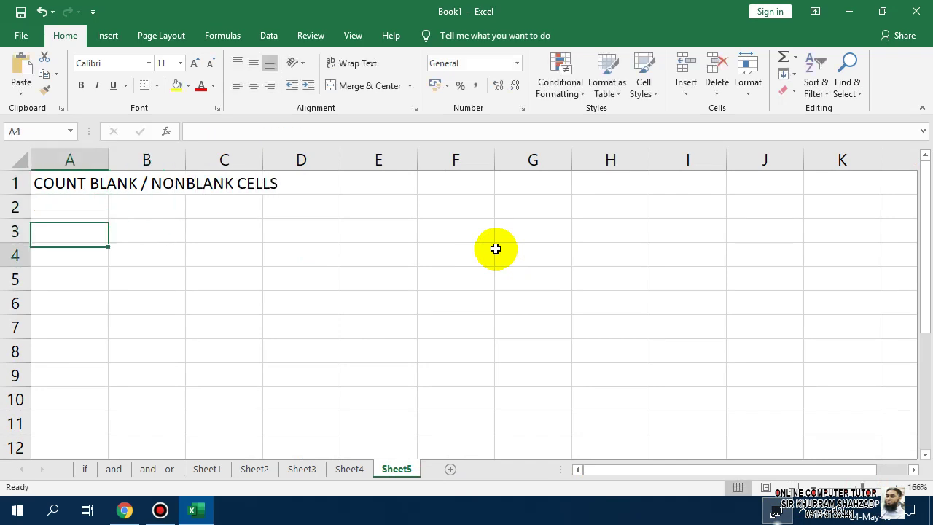
key("Down")
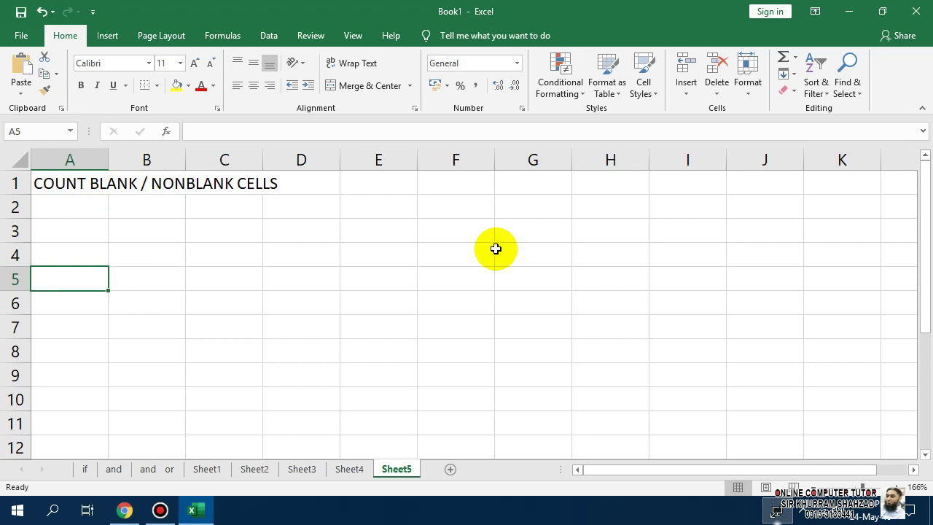
- Copy the two-column SUMIF table in G12:H20 of Sheet4 and paste it into Sheet5 starting at A3
left_click(350, 469)
left_click_drag(285, 329, 296, 448)
key("ctrl+c")
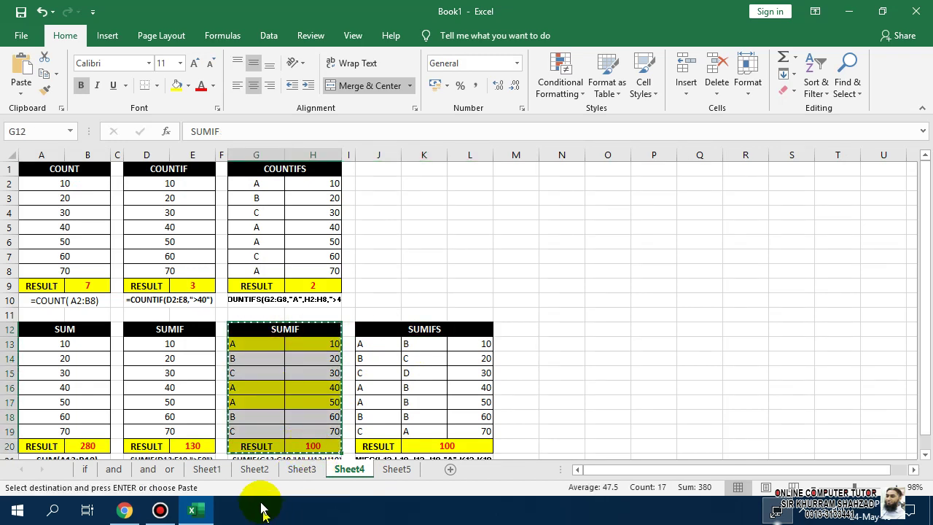
left_click(396, 468)
left_click(96, 233)
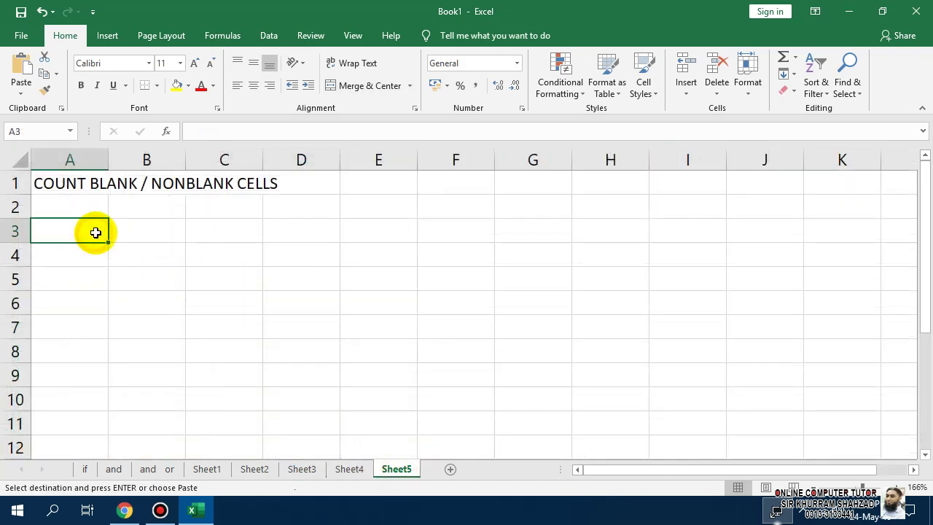
key("ctrl+v")
key("Escape")
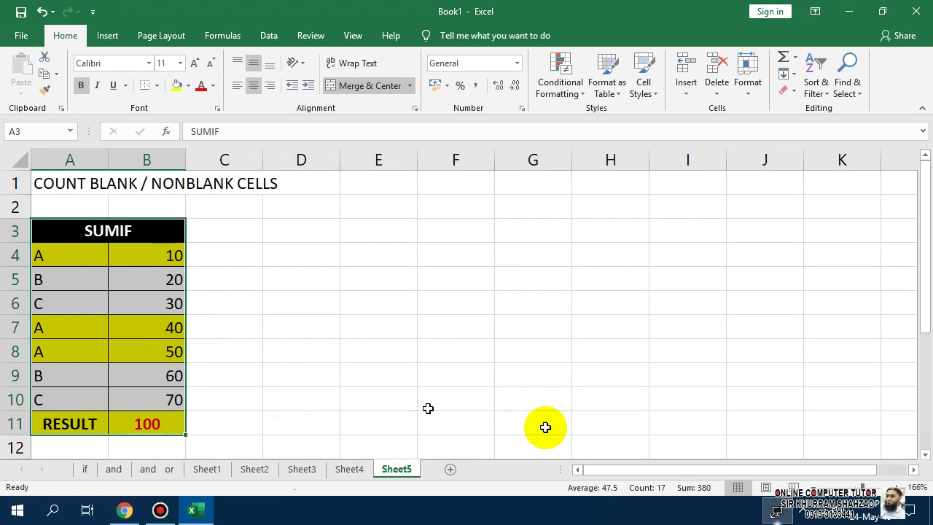
- Merge and center cells A4:B4, keeping only the upper-left value, and remove their fill color
left_click_drag(73, 257, 175, 399)
left_click(175, 400)
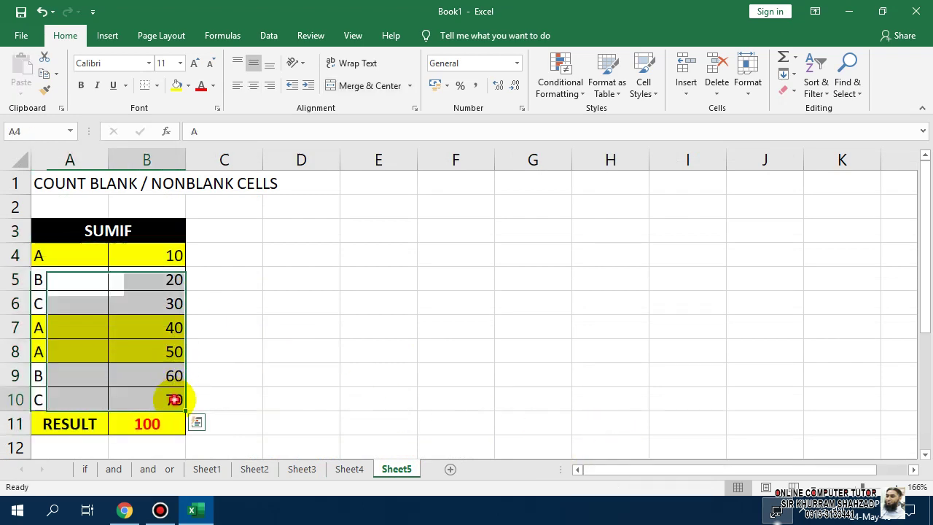
left_click_drag(122, 252, 61, 252)
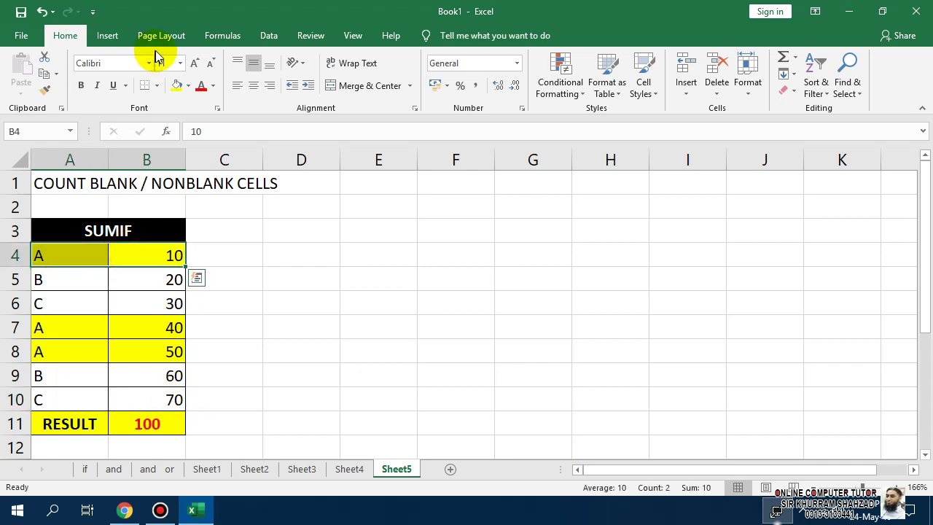
left_click(331, 85)
left_click(440, 295)
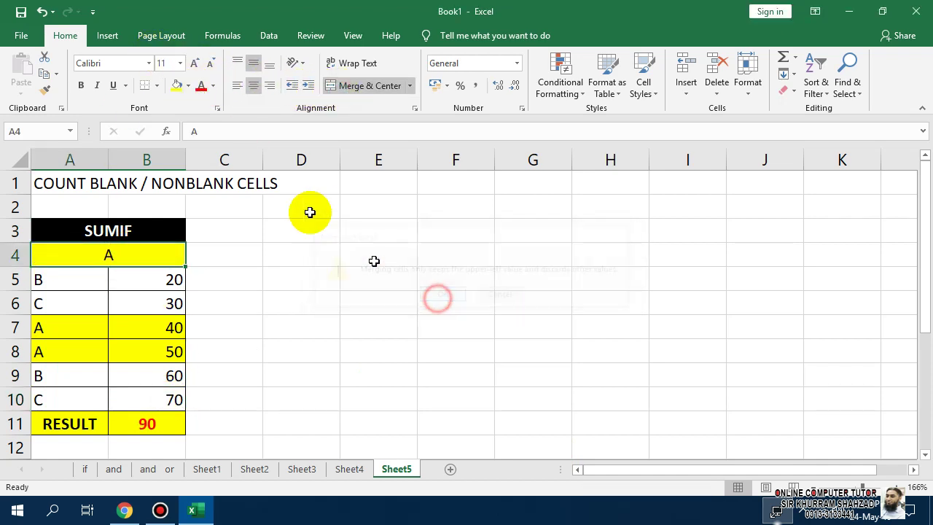
left_click(160, 85)
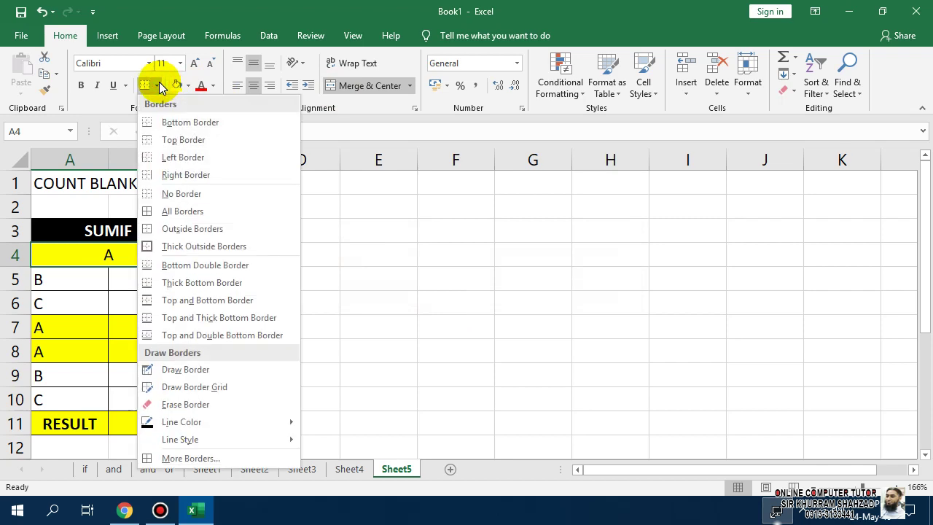
left_click(188, 85)
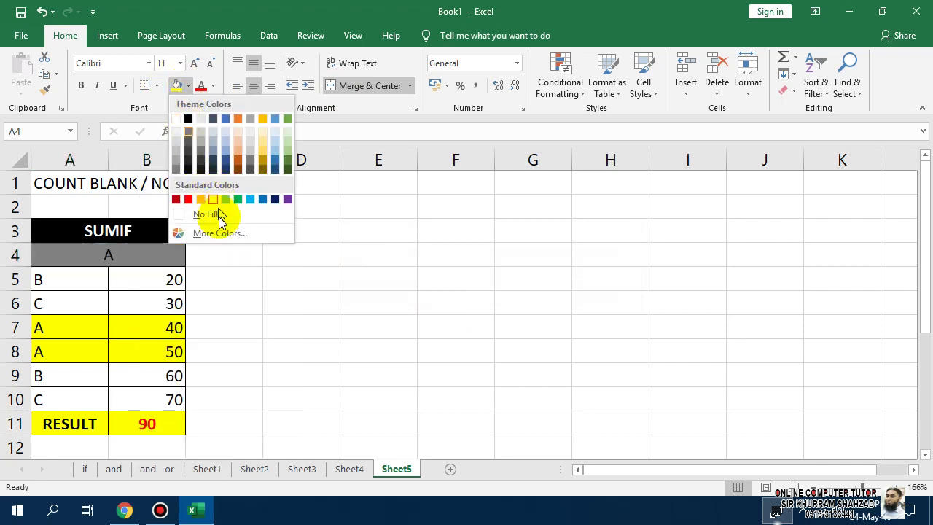
left_click(216, 217)
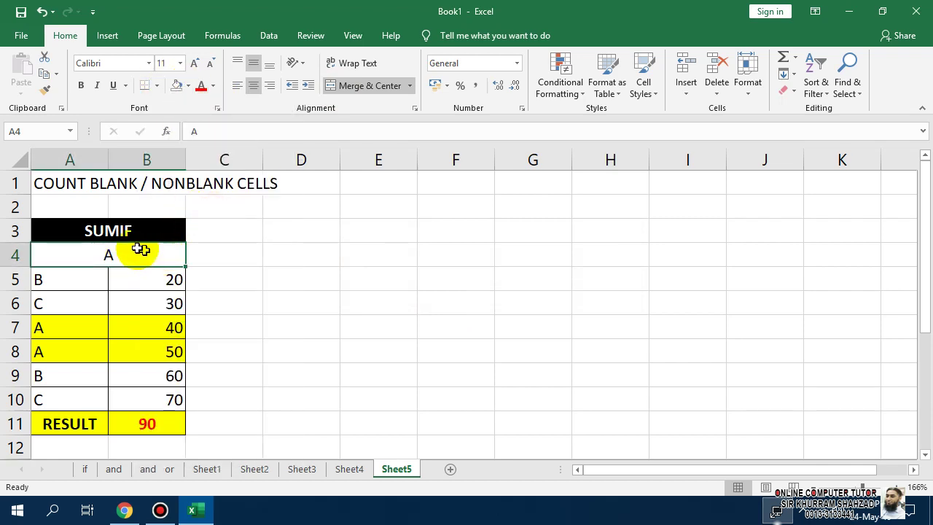
- Copy the merged cell A4 over the table rows A5:B10
key("ctrl+c")
key("Down")
key("shift+Down")
key("shift+Right")
key("shift+Down")
key("shift+Down")
key("shift+Down")
key("shift+Down")
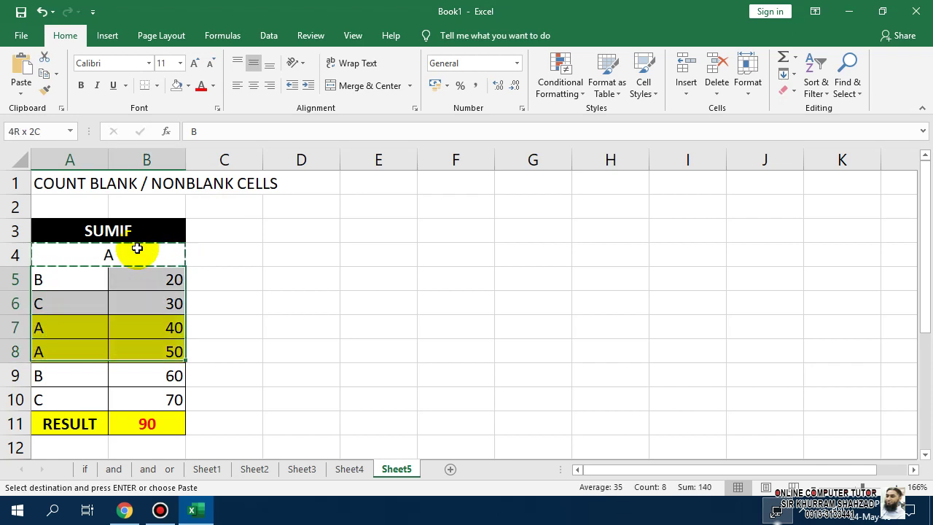
key("ctrl+v")
key("Return")
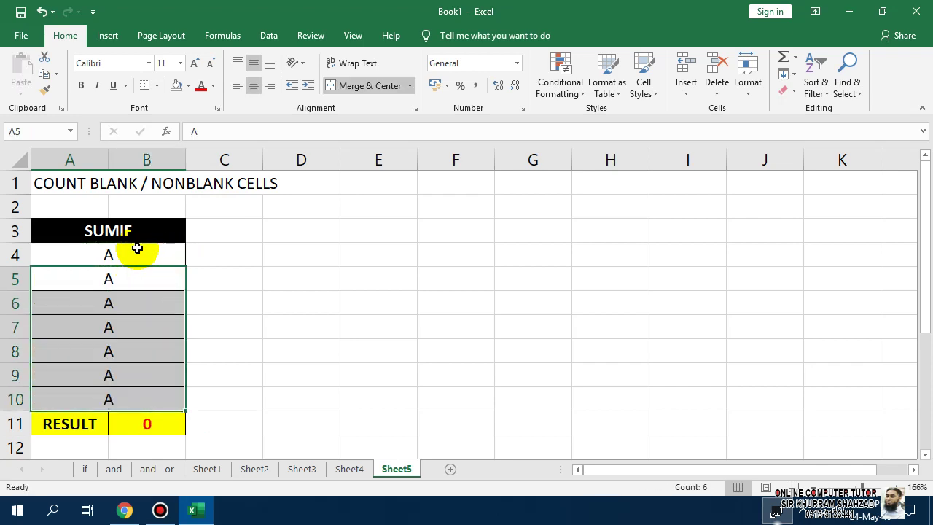
- Enter 2 in merged cell A4 and clear the content of A6
key("Down")
key("Up")
key("Up")
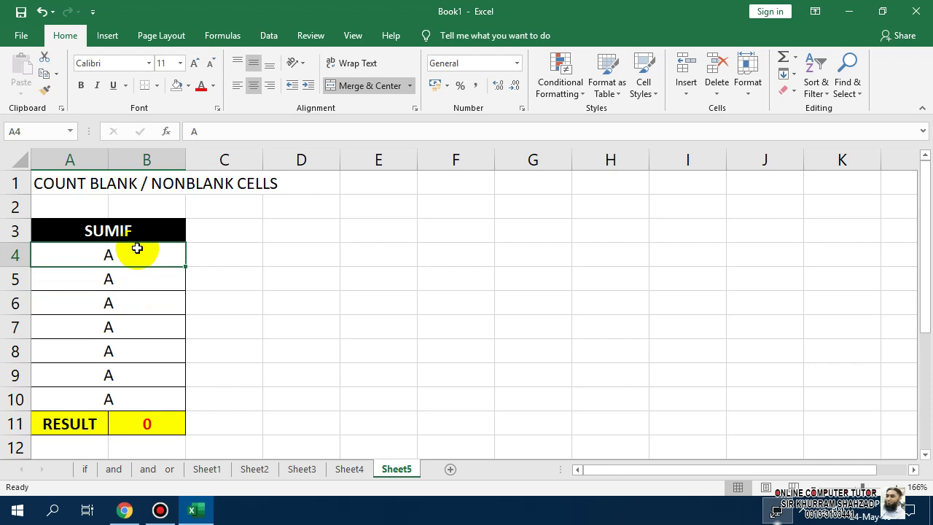
type("2")
key("Return")
key("Down")
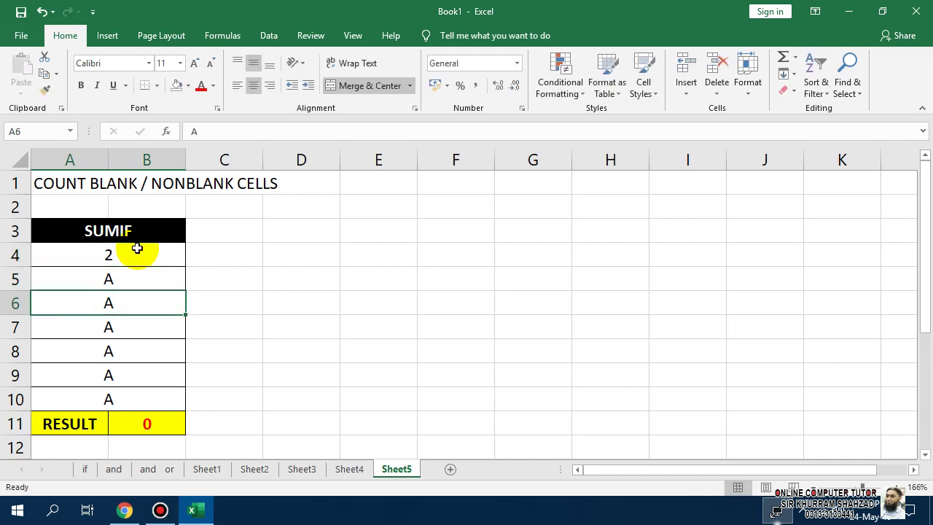
key("Down")
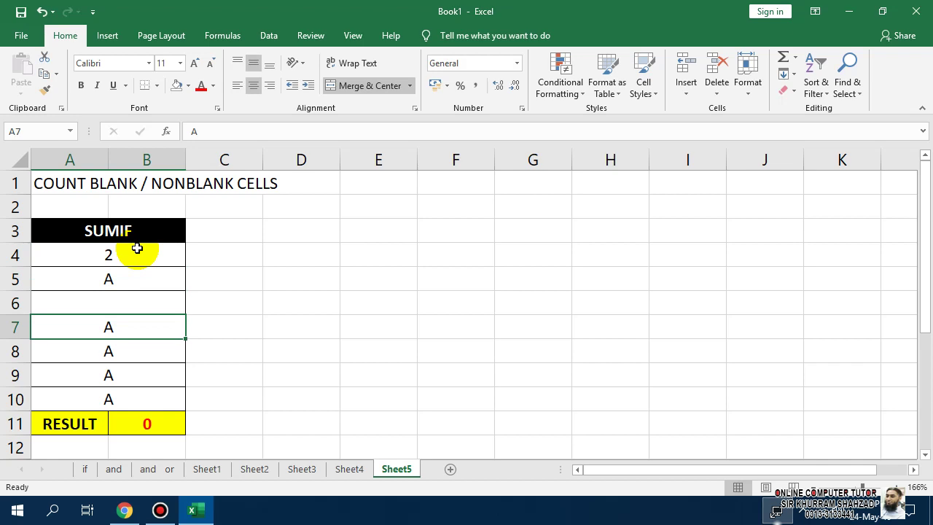
- Enter B in A7 and C in A8, and clear A9, A10 and the result cell B11
type("B")
key("Return")
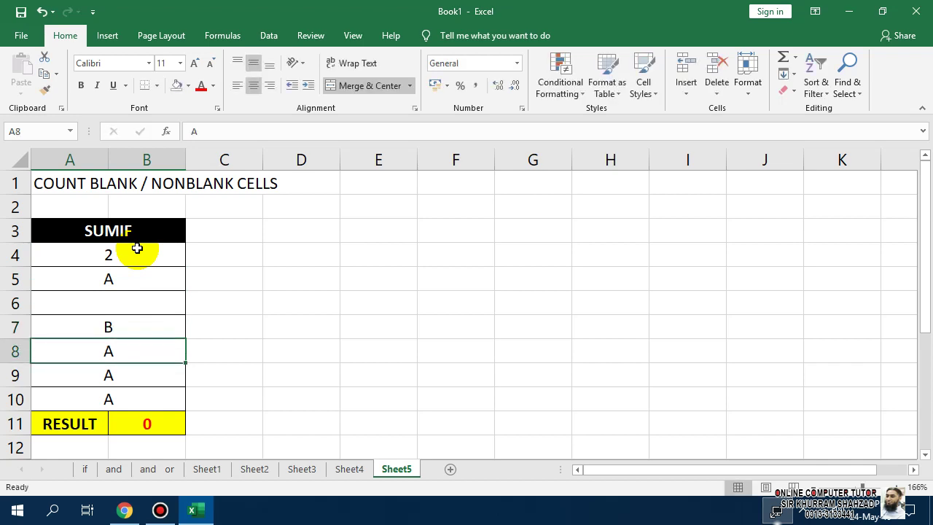
type("C")
key("Return")
key("Down")
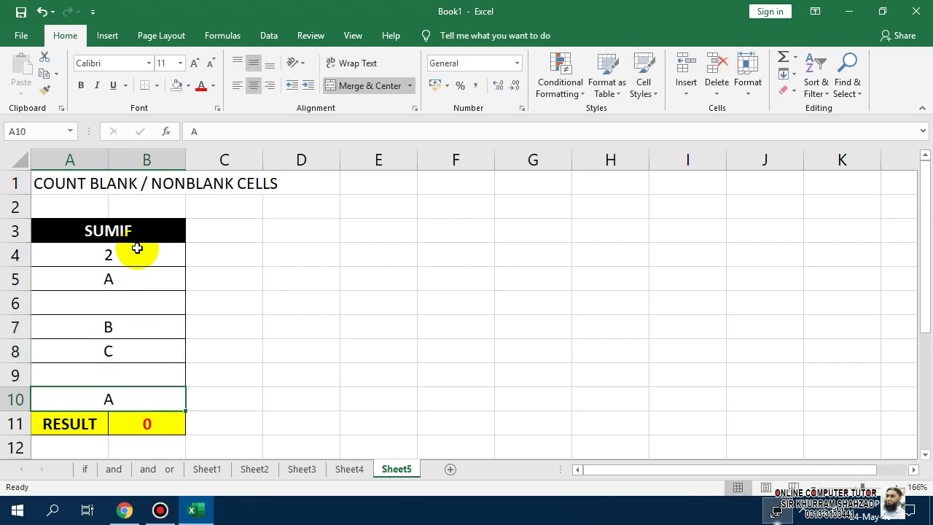
key("Down")
key("Right")
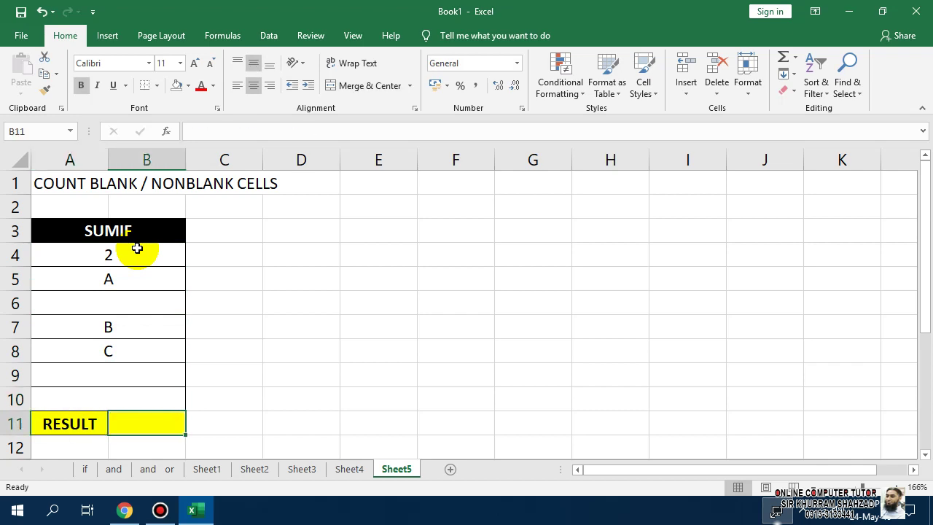
- Enter the formula =COUNTBLANK(A4:B10) in the result cell B11
type("=")
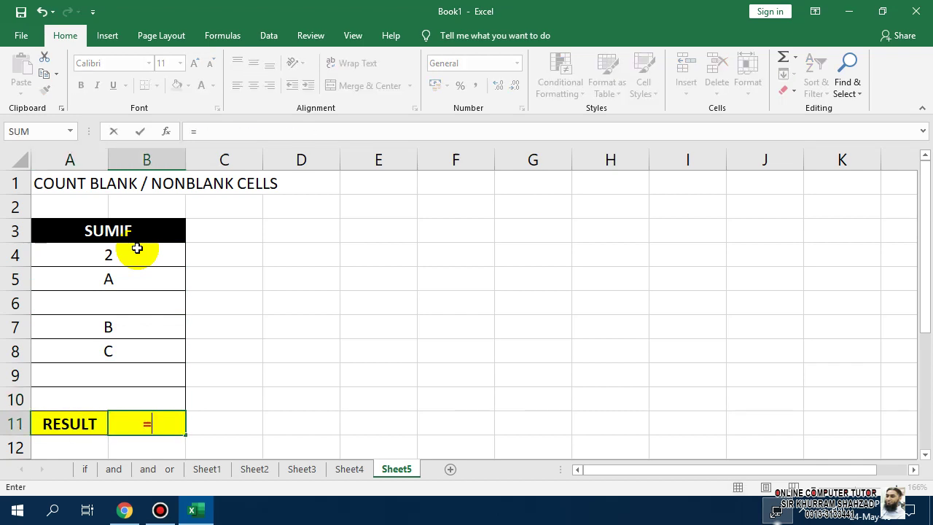
type("COUNT")
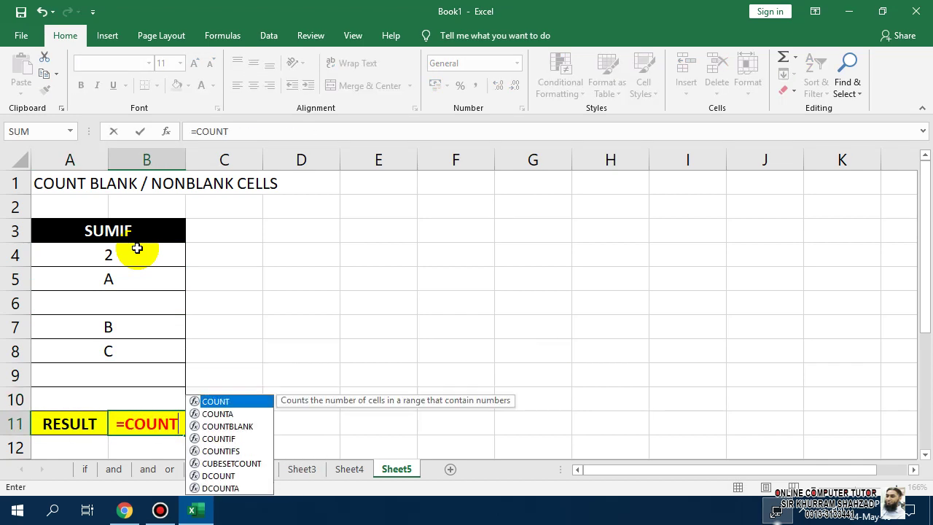
type("BLANK")
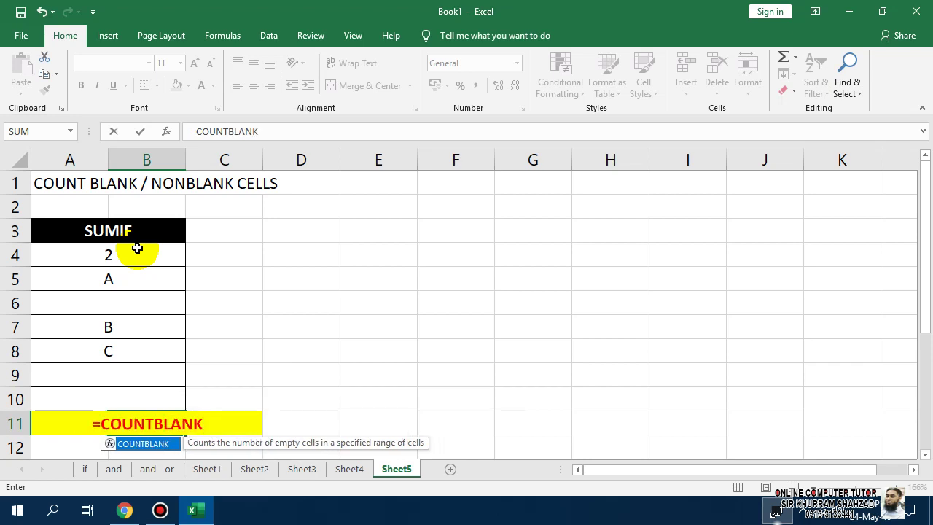
type("(")
key("Up")
key("Up")
key("Up")
key("Up")
key("Up")
key("Up")
key("Up")
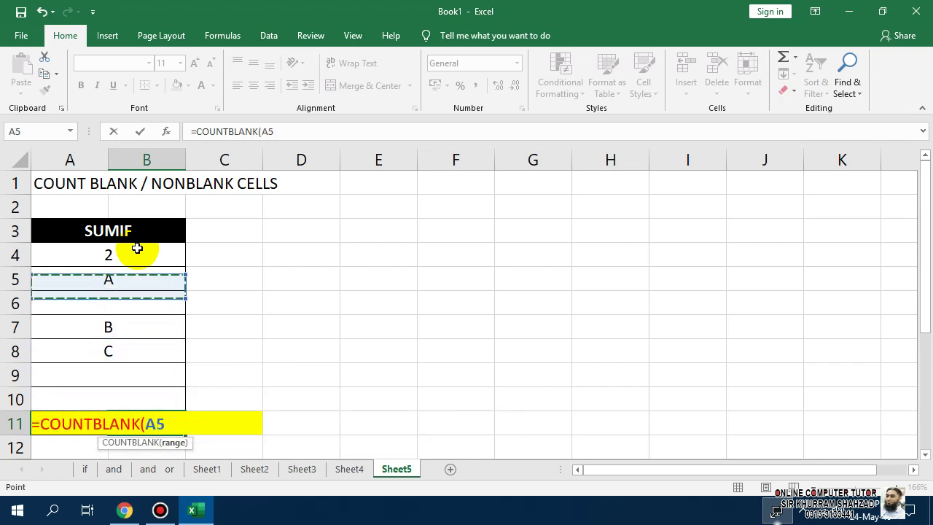
key("shift+Down")
key("shift+Down")
key("shift+Down")
key("shift+Down")
key("shift+Down")
key("shift+Down")
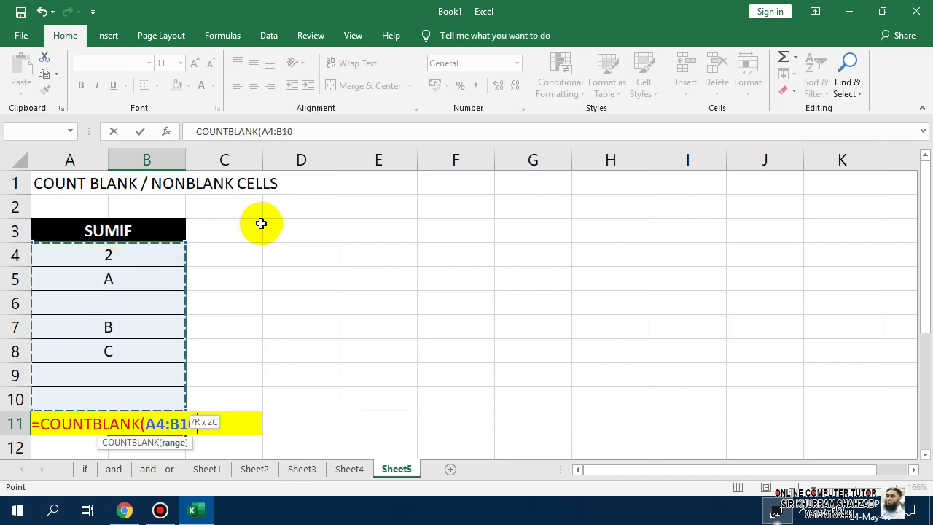
type(")")
key("Return")
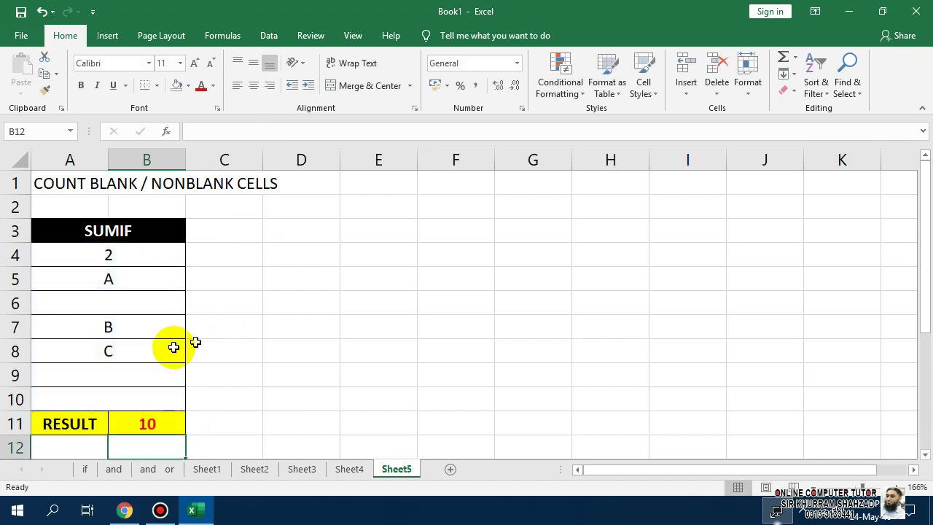
- Examine the filled and blank merged cells in rows 4 to 10 against the COUNTBLANK formula in B11
left_click(135, 251)
left_click(123, 288)
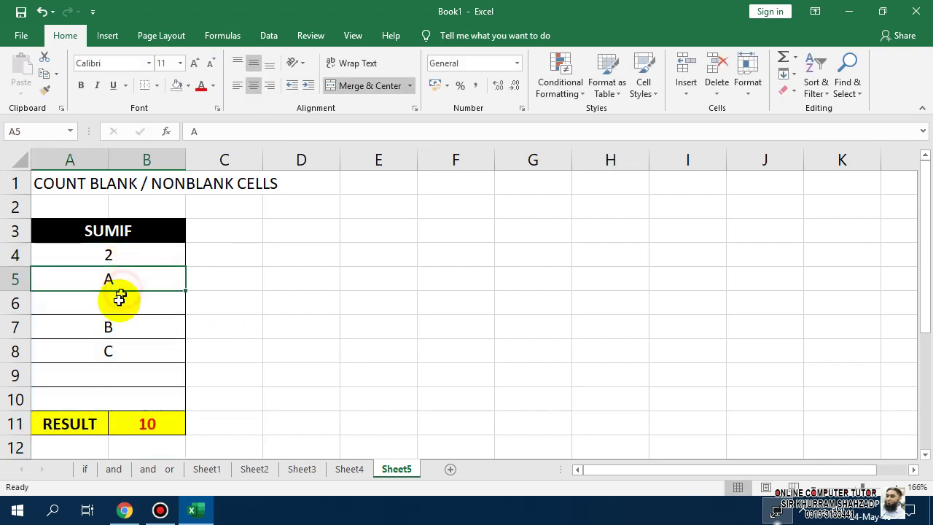
left_click(119, 306)
left_click(113, 352)
left_click(109, 372)
left_click(115, 400)
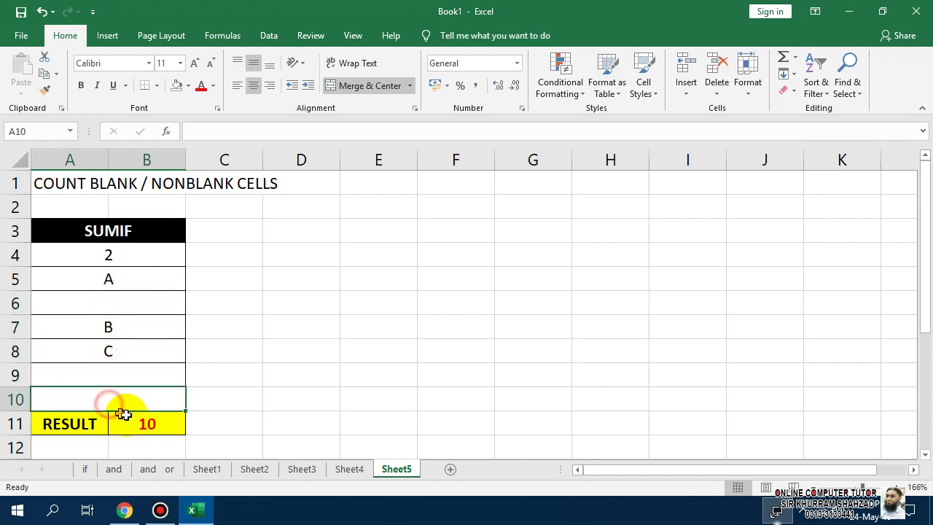
left_click(157, 438)
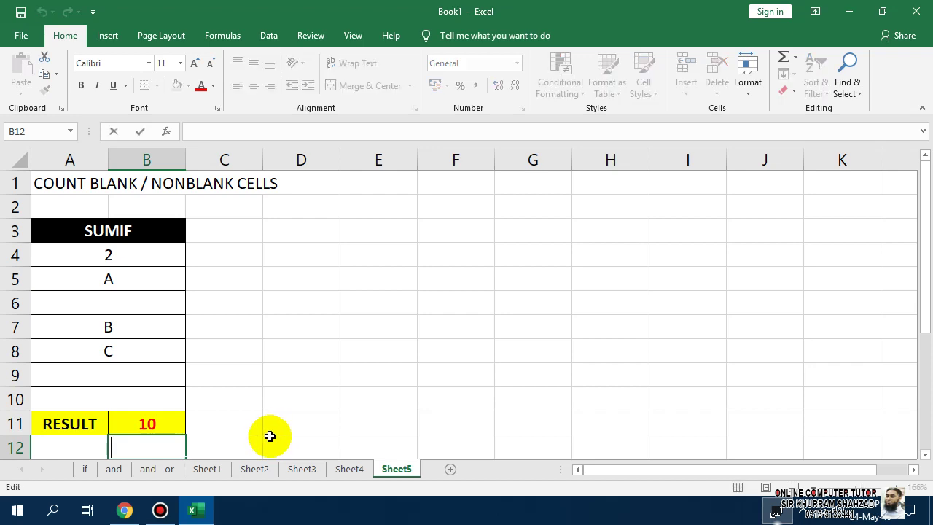
double_click(170, 424)
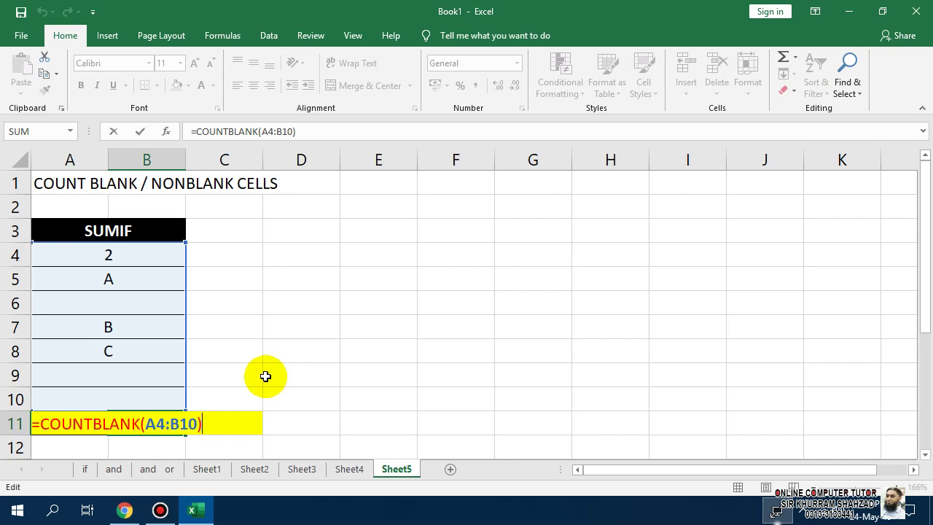
key("ctrl+Return")
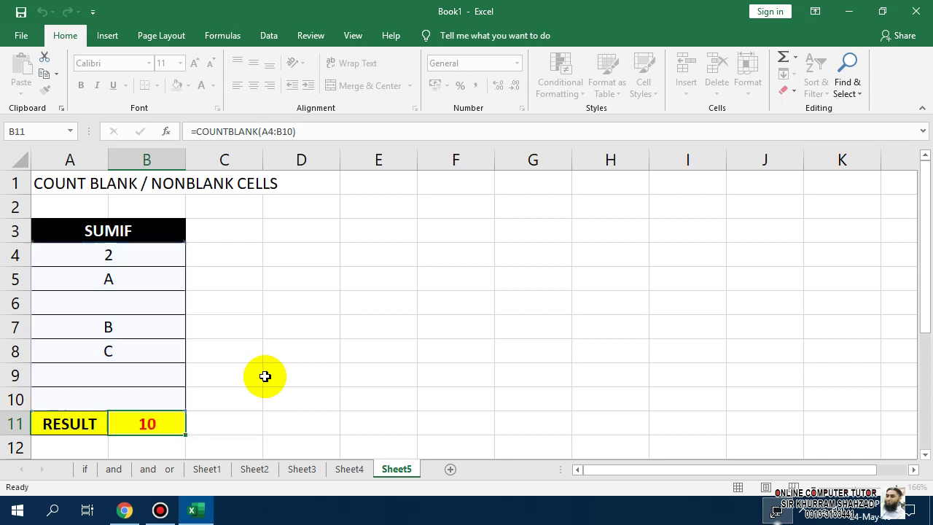
left_click(138, 307)
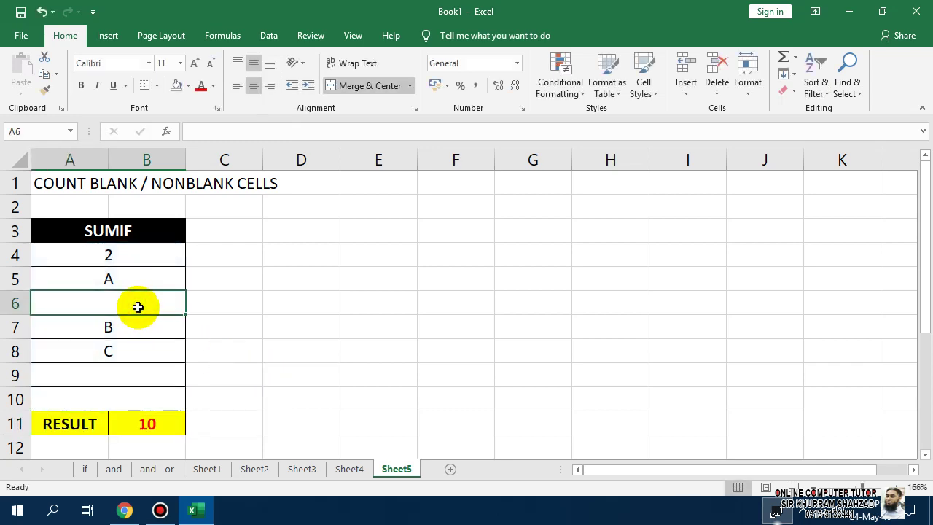
left_click(135, 379)
left_click(135, 402)
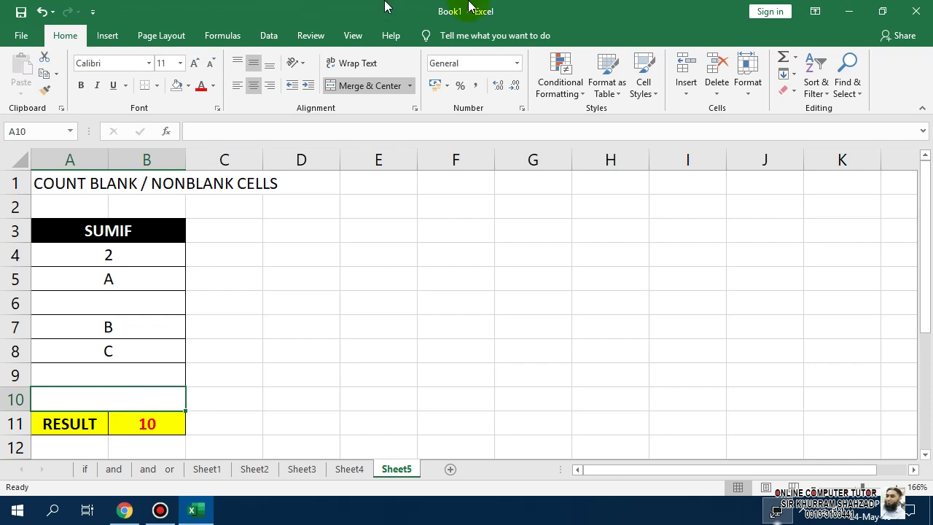
key("Down")
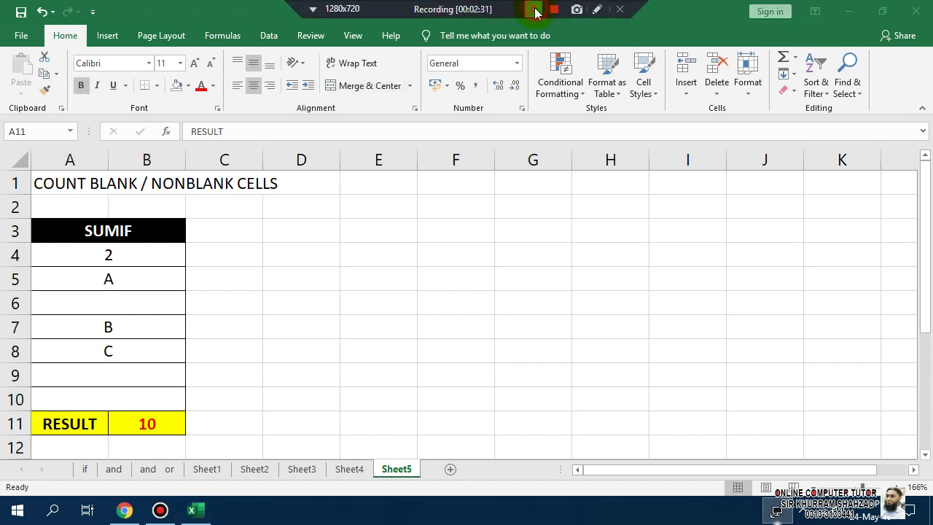
- Examine the COUNTBLANK result in B11 against the filled and blank merged cells in rows 4 to 7
left_click(142, 423)
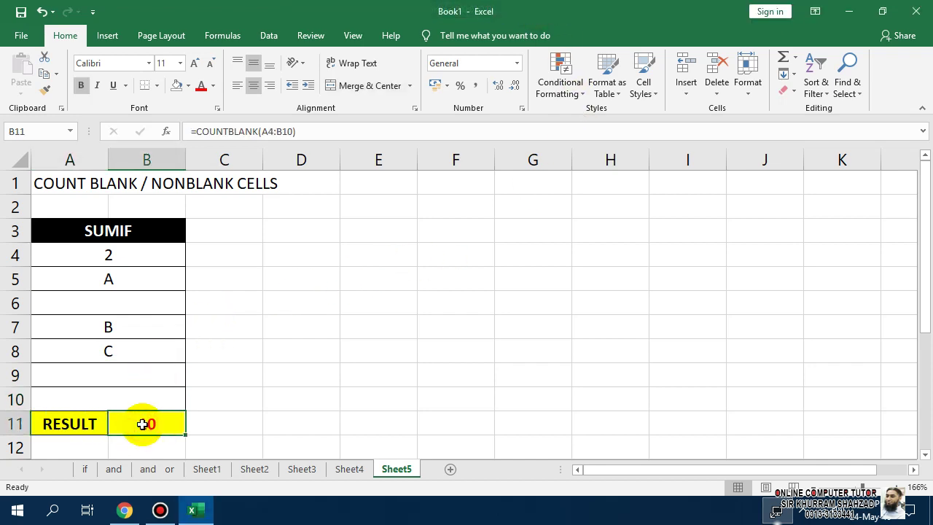
left_click(145, 252)
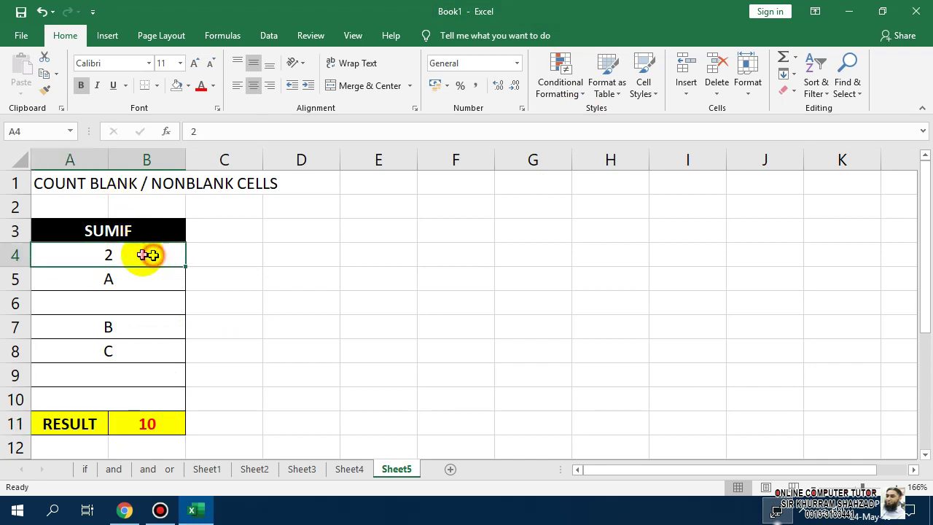
left_click(83, 278)
left_click(184, 302)
left_click(58, 321)
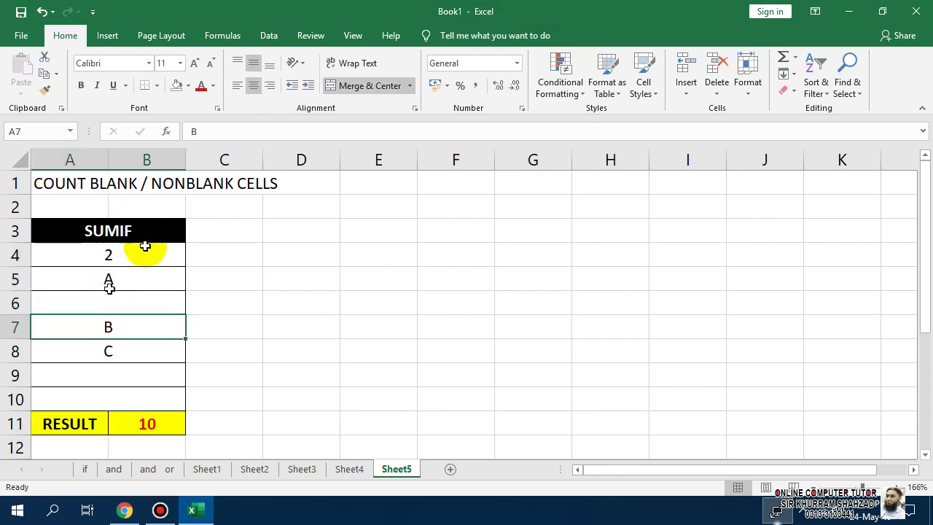
left_click(83, 252)
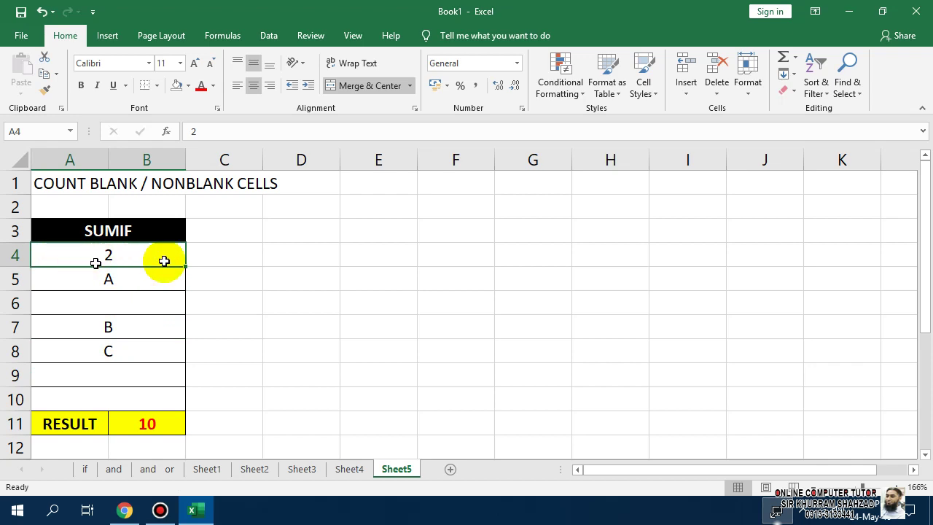
left_click(113, 279)
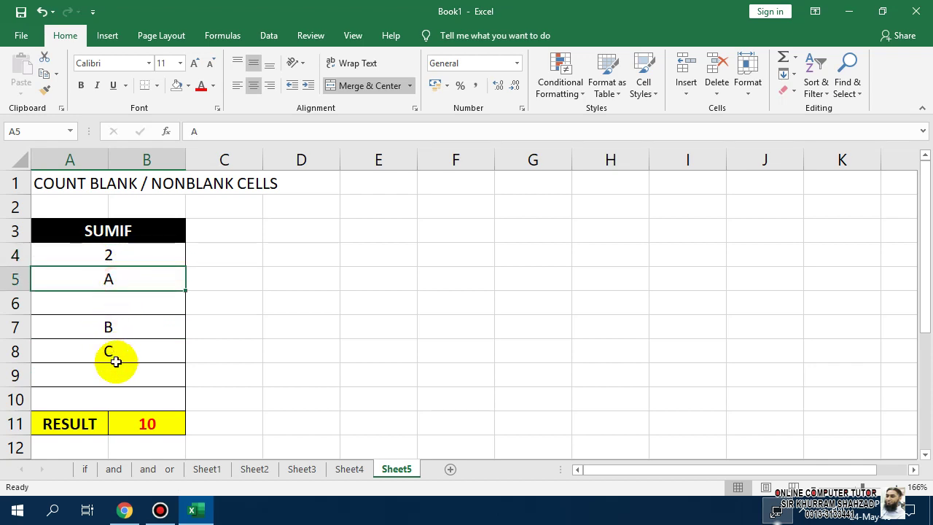
left_click(156, 251)
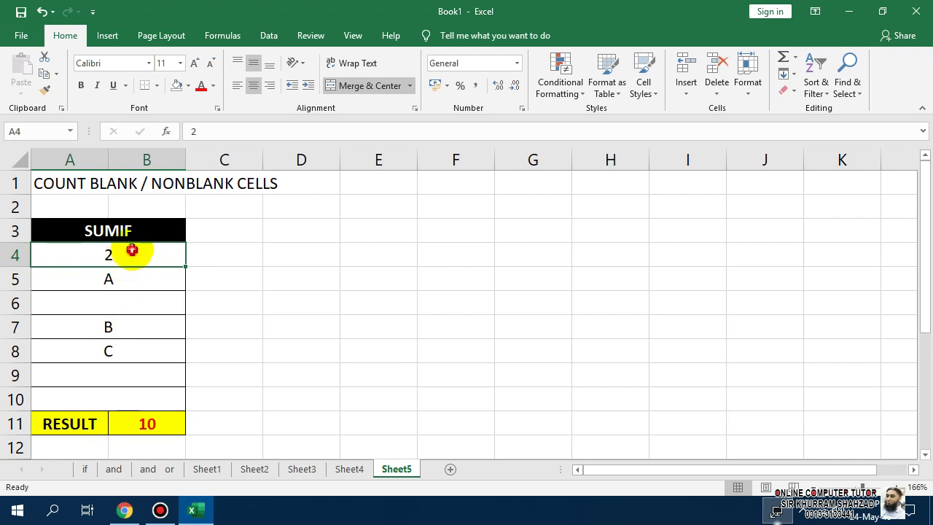
- Unmerge the cells in the range A4:B10
left_click_drag(131, 251, 132, 399)
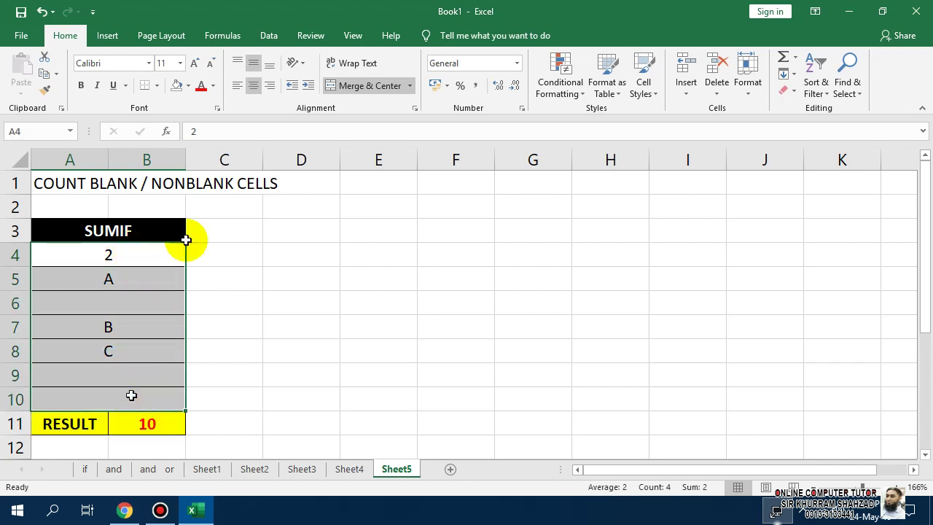
left_click(342, 86)
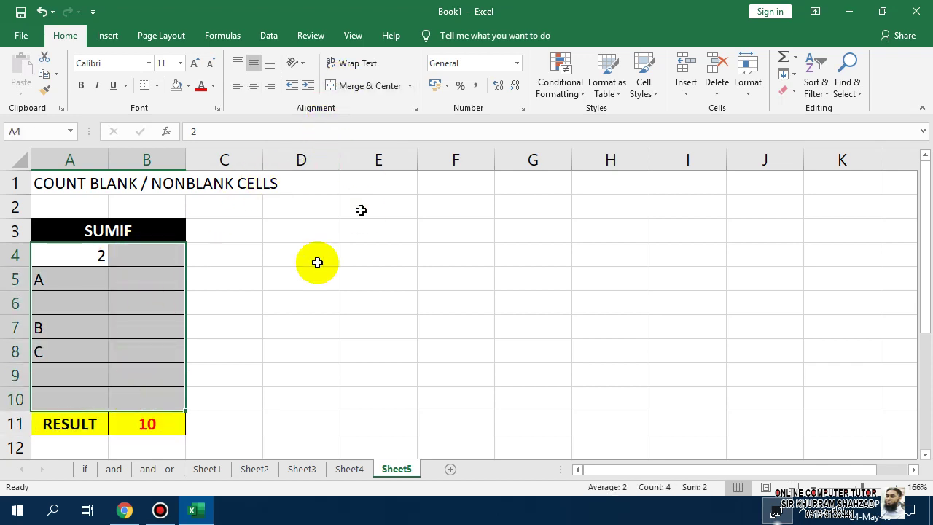
left_click(284, 293)
- Replace the formula in B11 with =COUNTBLANK(A4:A10) and check it against the blank cells A6, A9 and A10
left_click(156, 423)
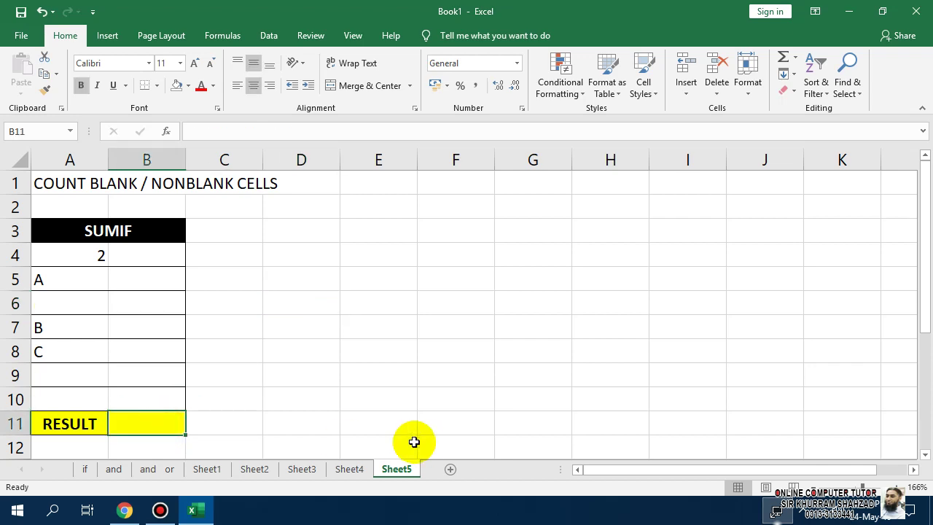
type("=CO")
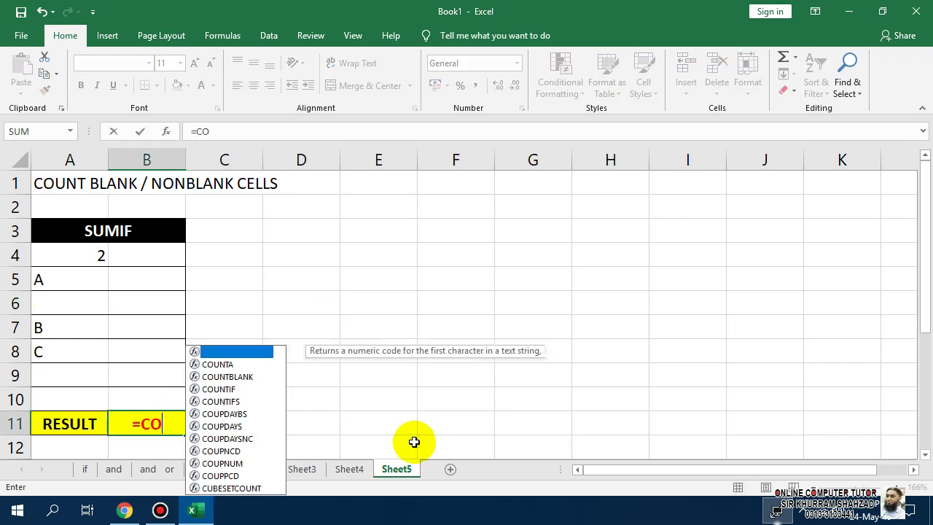
type("UNTBLANK(")
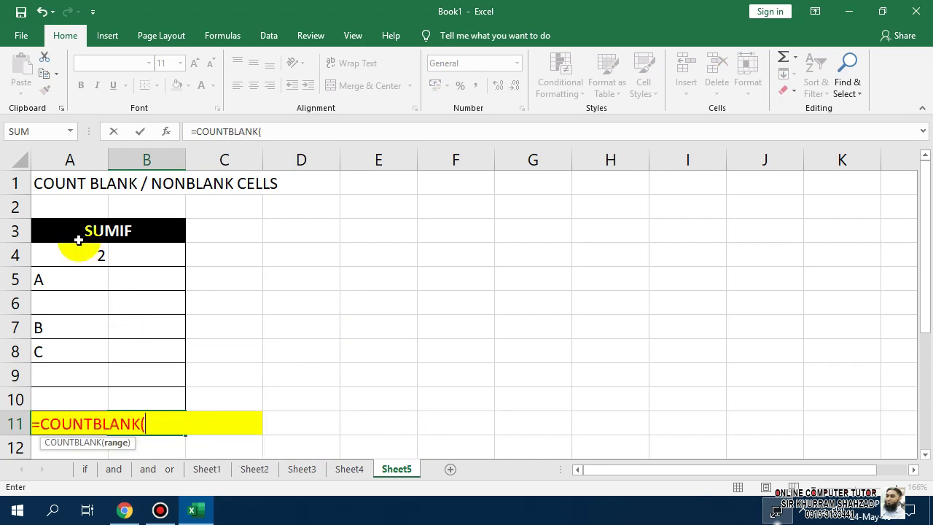
left_click_drag(77, 254, 66, 405)
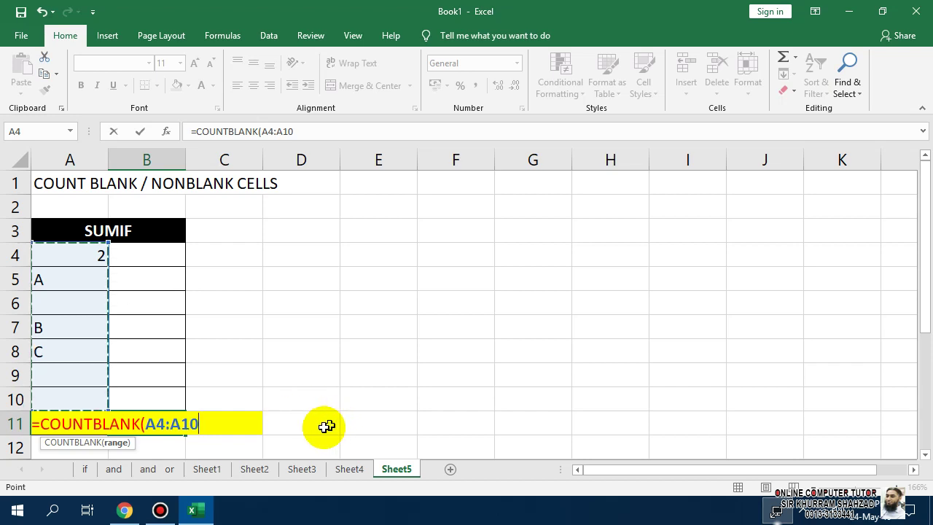
type(")")
key("Return")
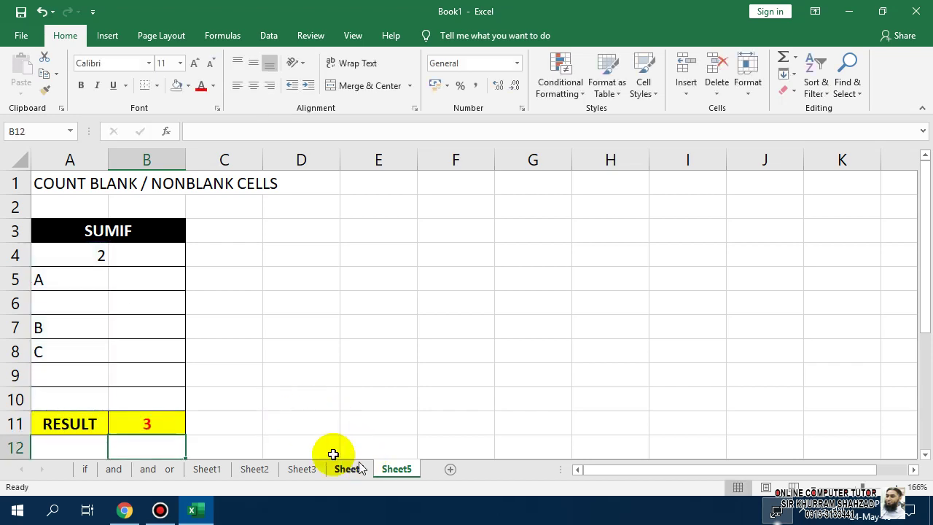
left_click(177, 423)
left_click(87, 302)
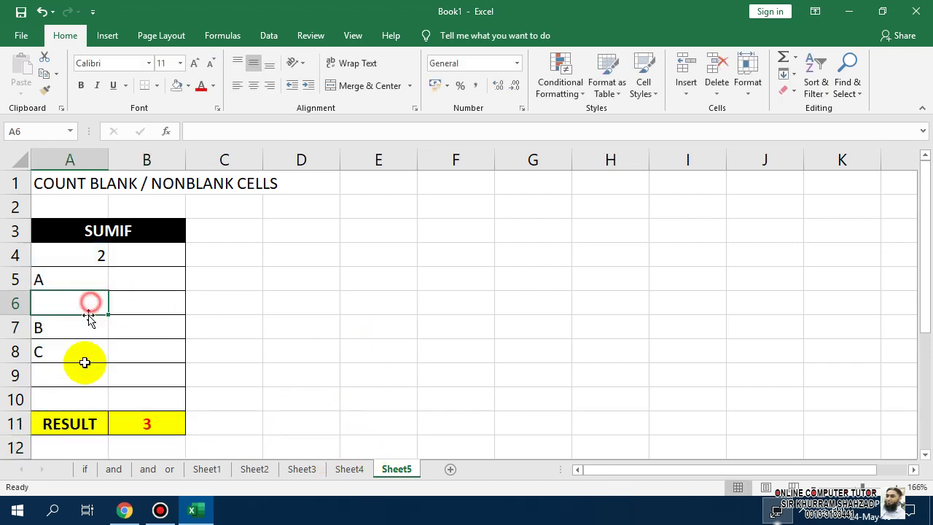
left_click(83, 374)
left_click(84, 399)
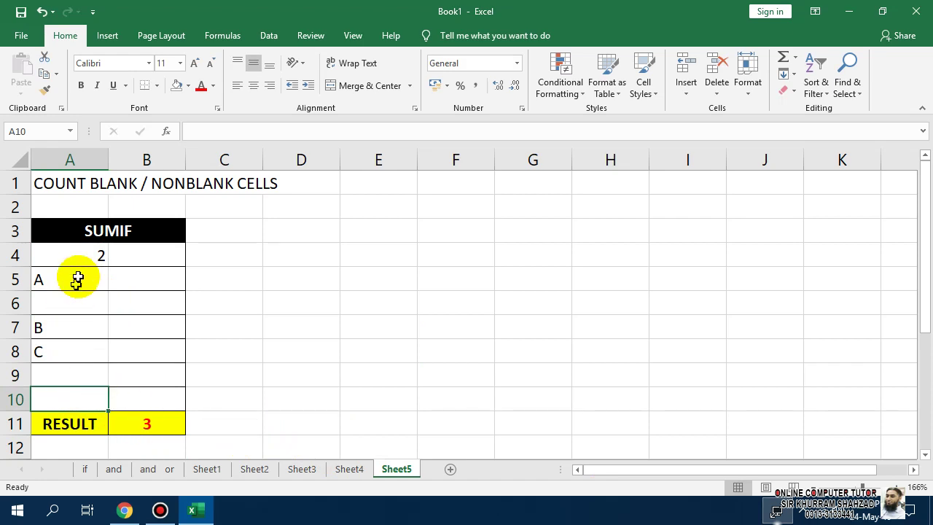
- Center the contents of cells A4:A10 horizontally without merging them
left_click_drag(77, 255, 93, 391)
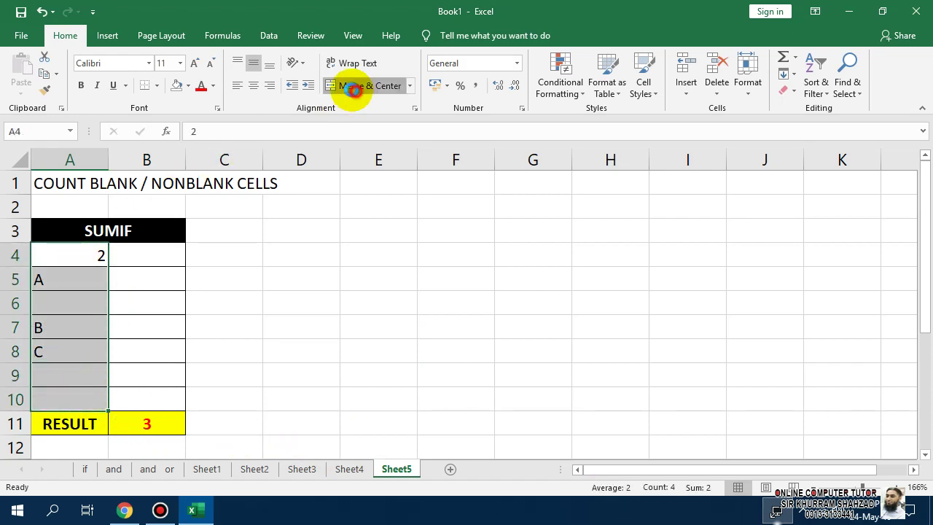
left_click(350, 85)
left_click(487, 296)
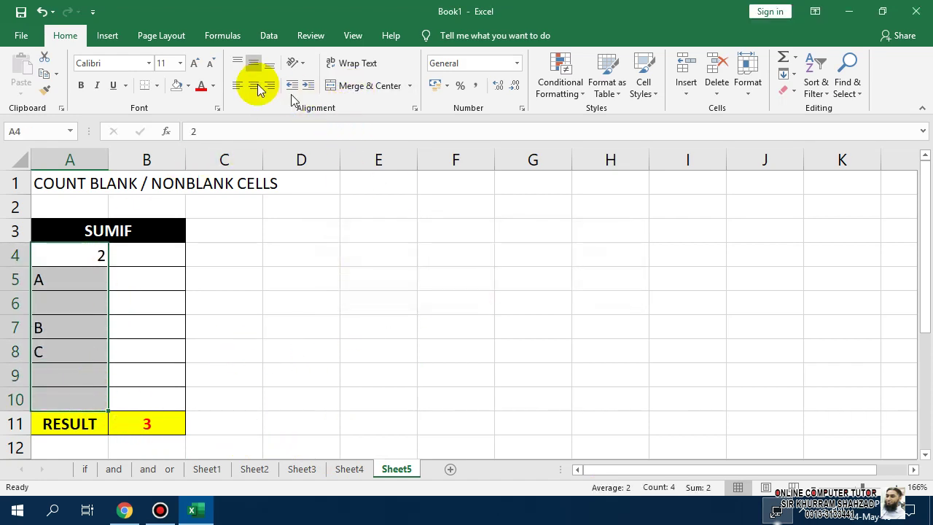
left_click(200, 295)
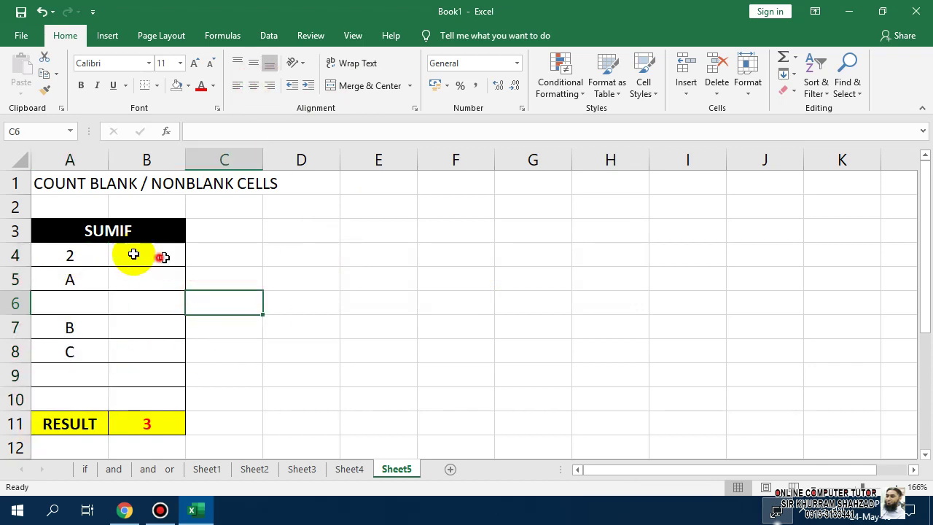
- Merge and center cells A4 and B4 across the two table columns
left_click_drag(131, 256, 76, 255)
left_click(394, 94)
left_click(391, 278)
left_click_drag(148, 270, 83, 265)
left_click(248, 295)
- Copy the merged, centered format of row 4 to each table row from 5 to 10 with Format Painter
left_click(152, 252)
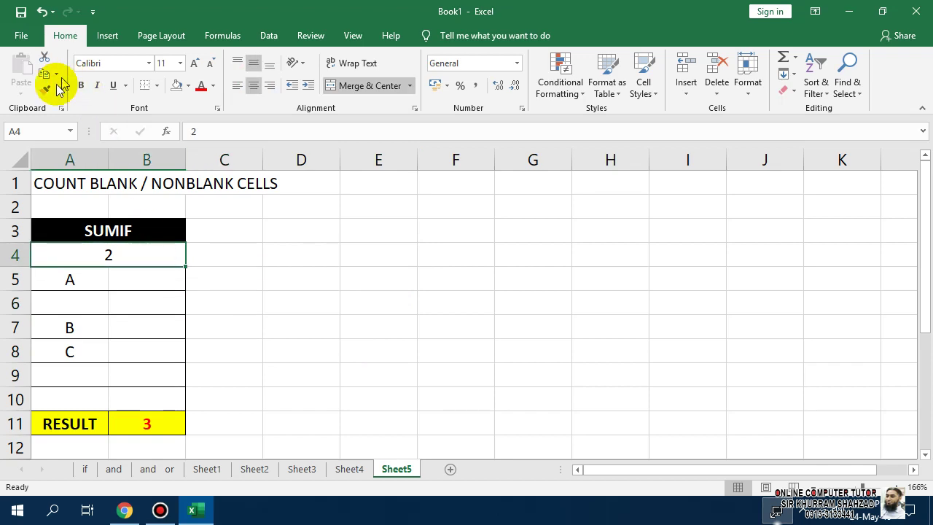
left_click(44, 89)
left_click(64, 277)
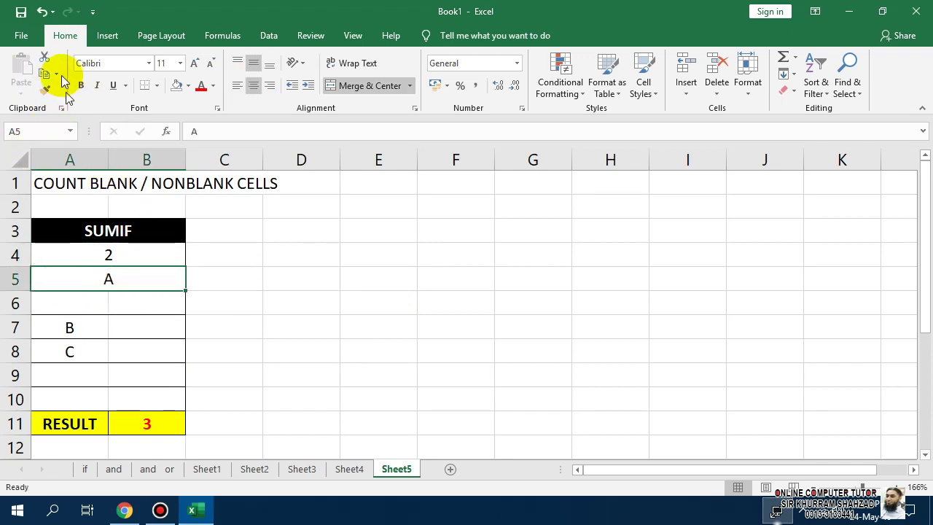
left_click(66, 299)
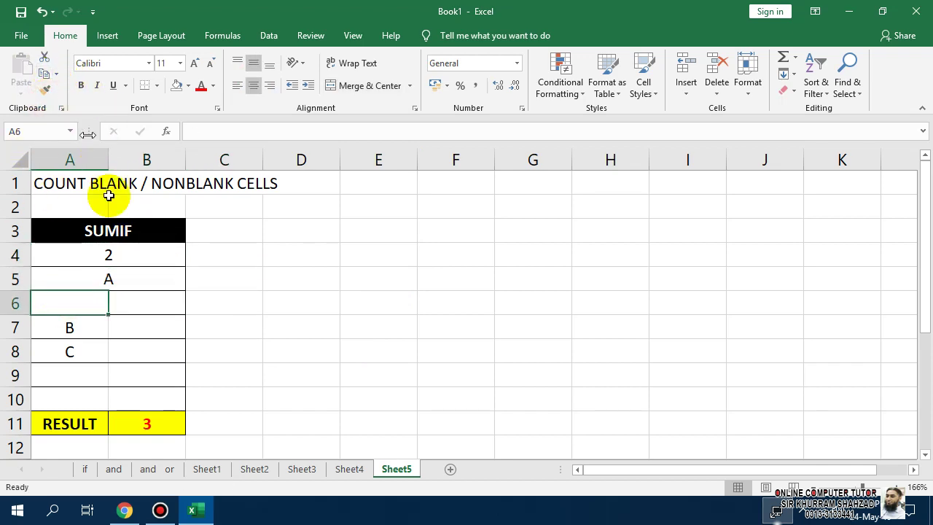
left_click(113, 273)
left_click(46, 94)
left_click(66, 302)
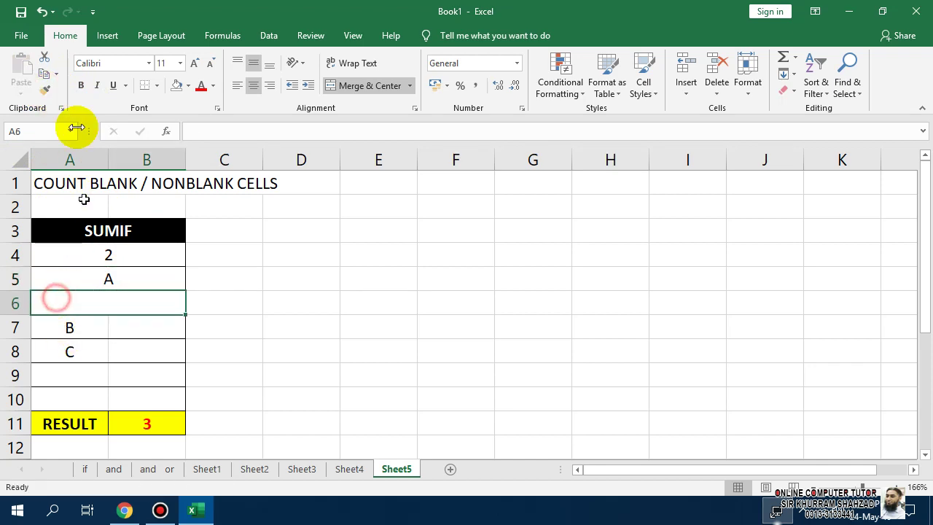
left_click(43, 89)
left_click(55, 328)
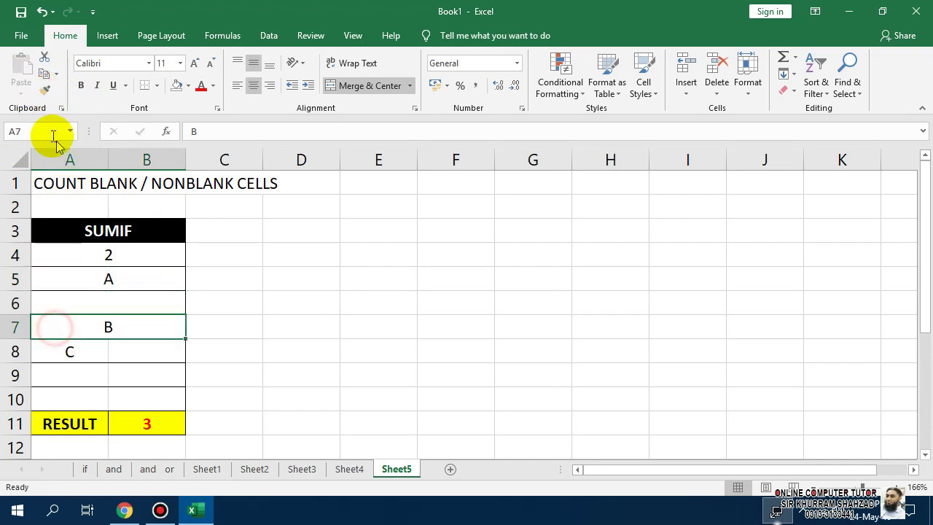
left_click(44, 89)
left_click(69, 350)
left_click(44, 89)
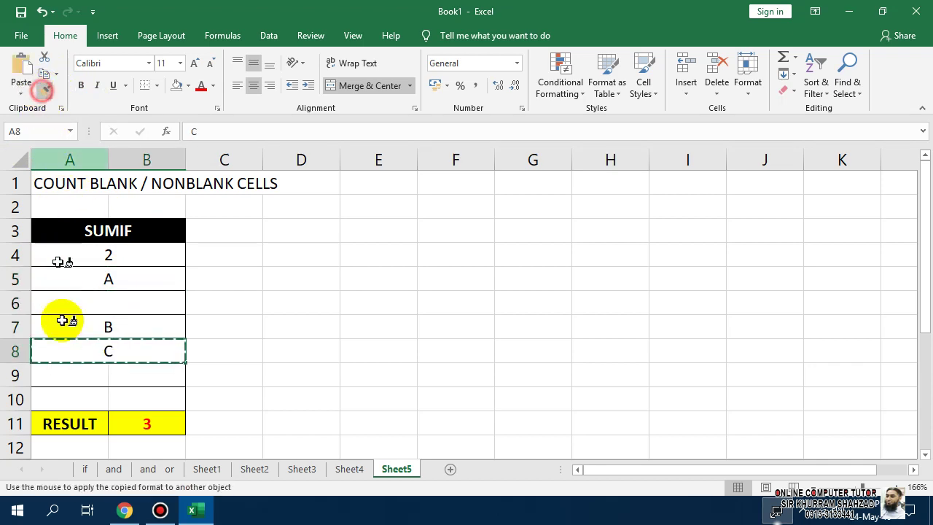
left_click(73, 375)
left_click(44, 88)
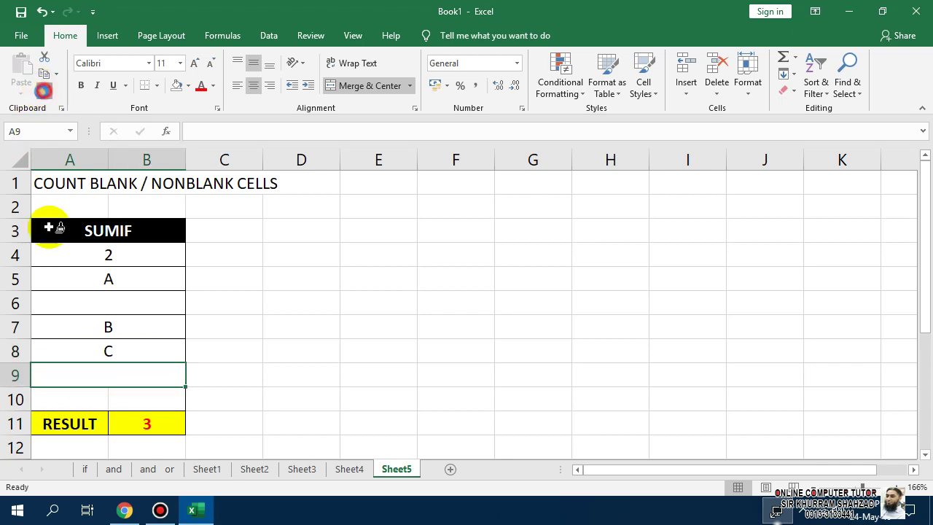
left_click(68, 399)
- Inspect the range used by the COUNTBLANK formula in result cell B11 without changing it
left_click(156, 422)
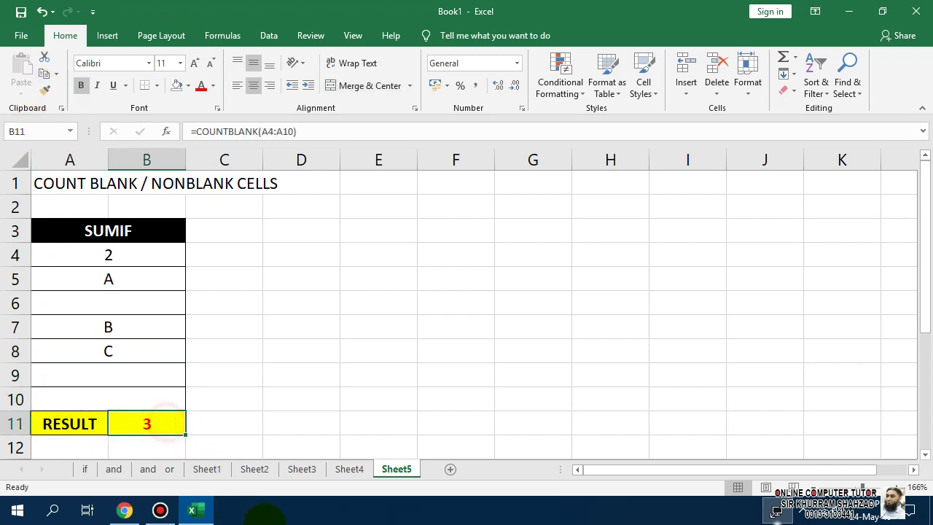
double_click(173, 424)
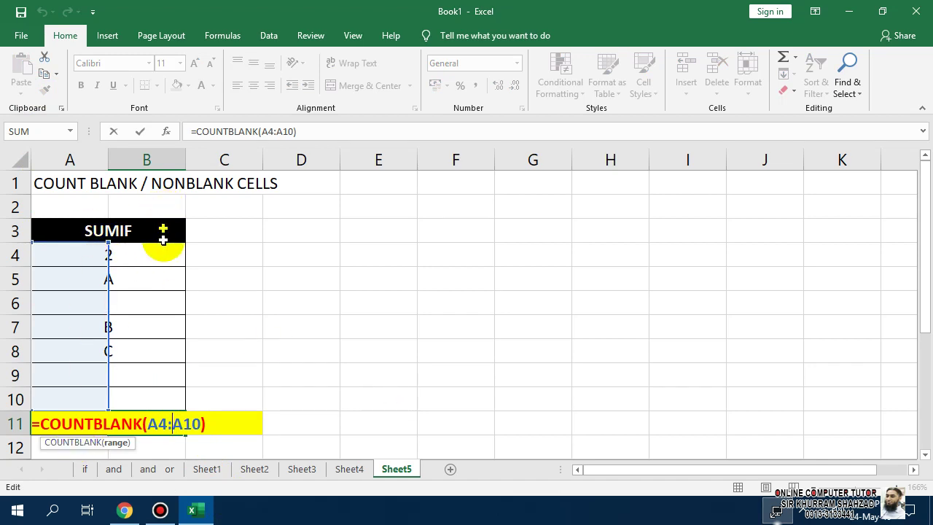
key("Escape")
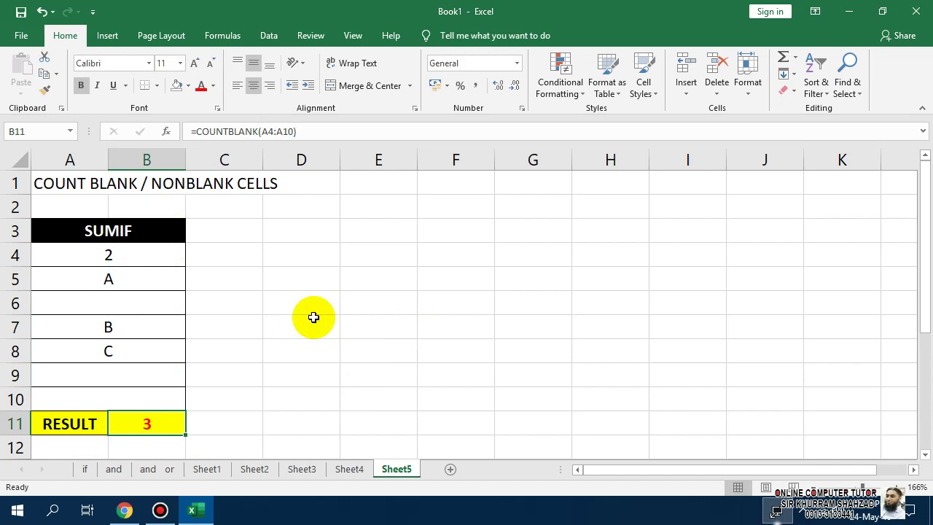
- Replace the table heading in A3 with COUNT BLANK
left_click(158, 226)
type("COUNT B")
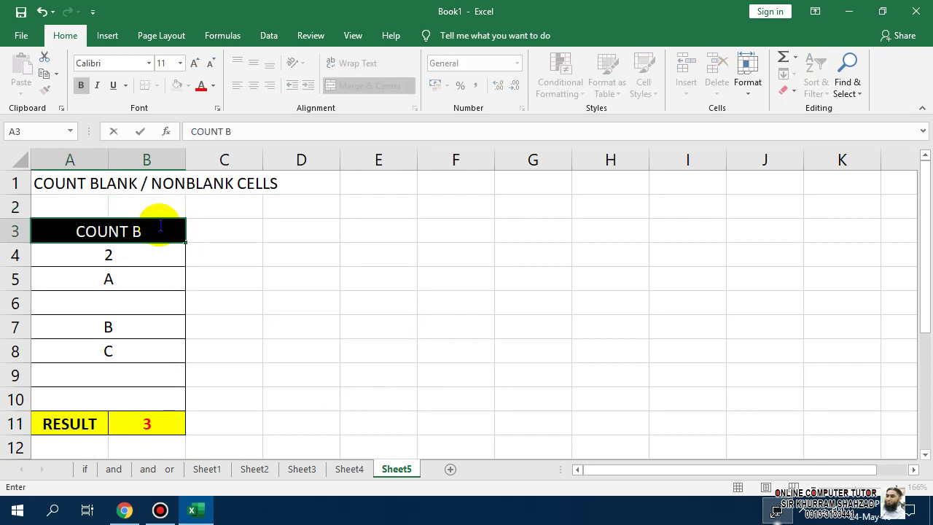
type("LANK")
left_click(302, 298)
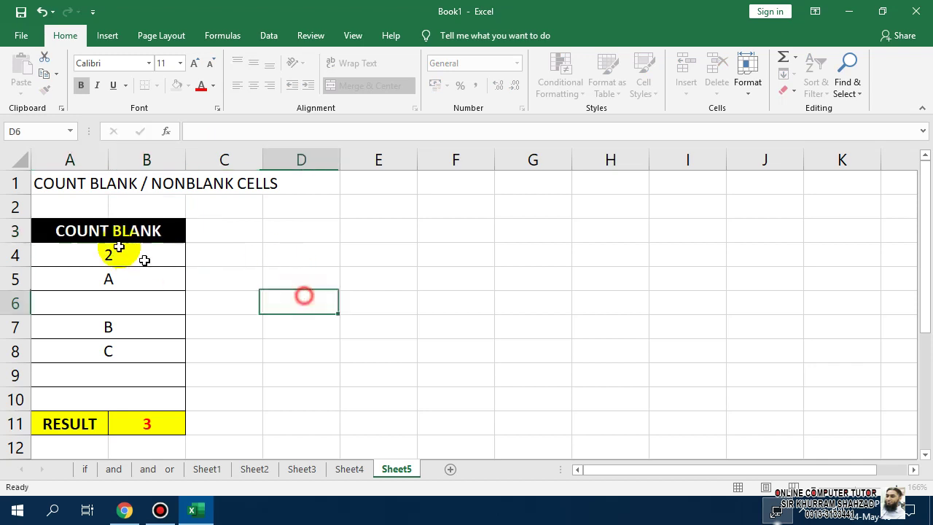
- Copy the whole table A3:B11 and paste the duplicate starting at D3
left_click_drag(110, 232, 168, 417)
key("ctrl+c")
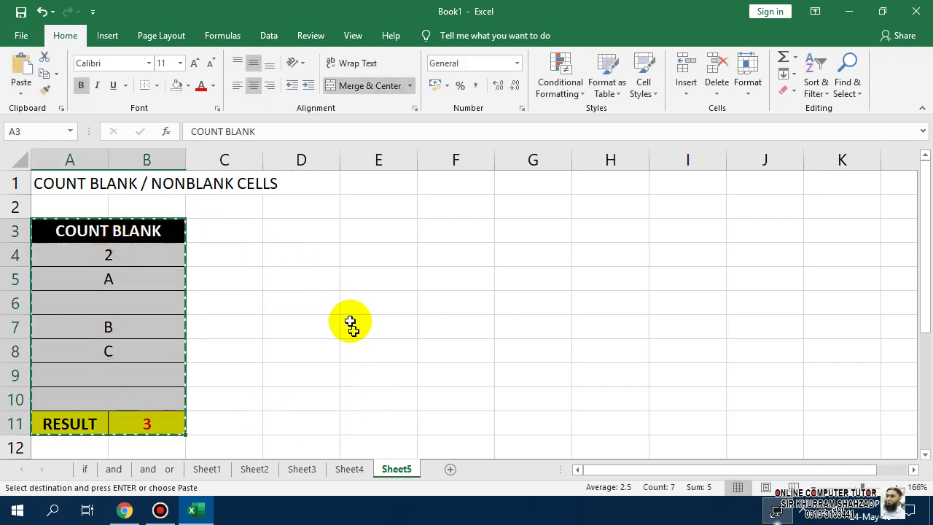
left_click(281, 221)
key("ctrl+v")
key("Escape")
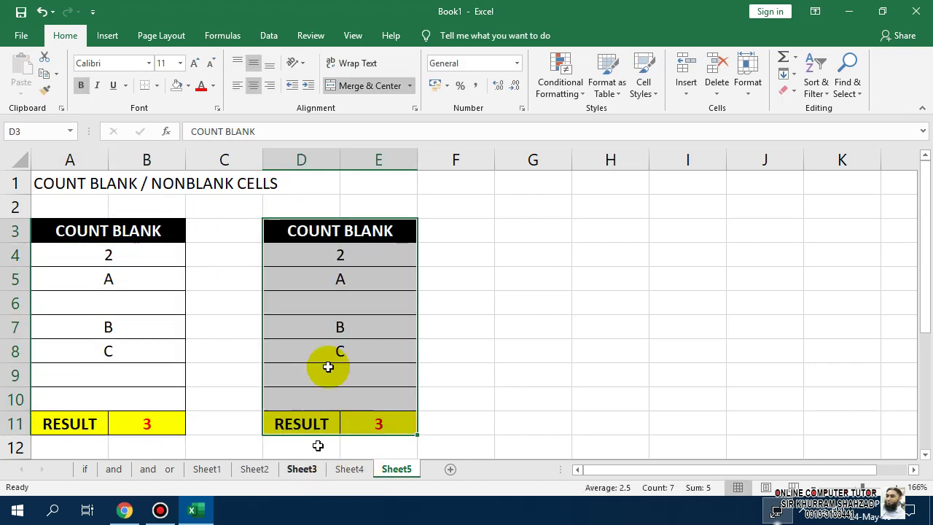
- Change the heading of the copied table in D3 to COUNT NONBLANK
left_click(347, 233)
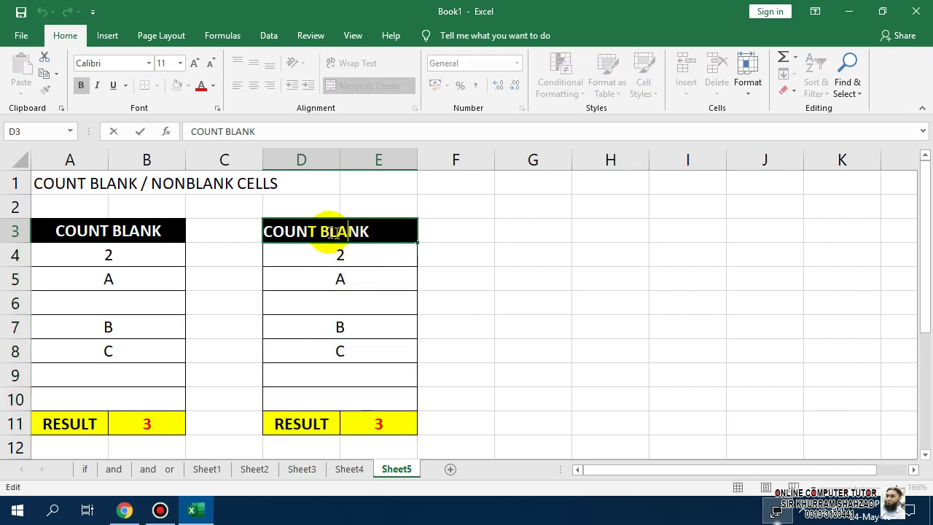
double_click(334, 231)
key("Right")
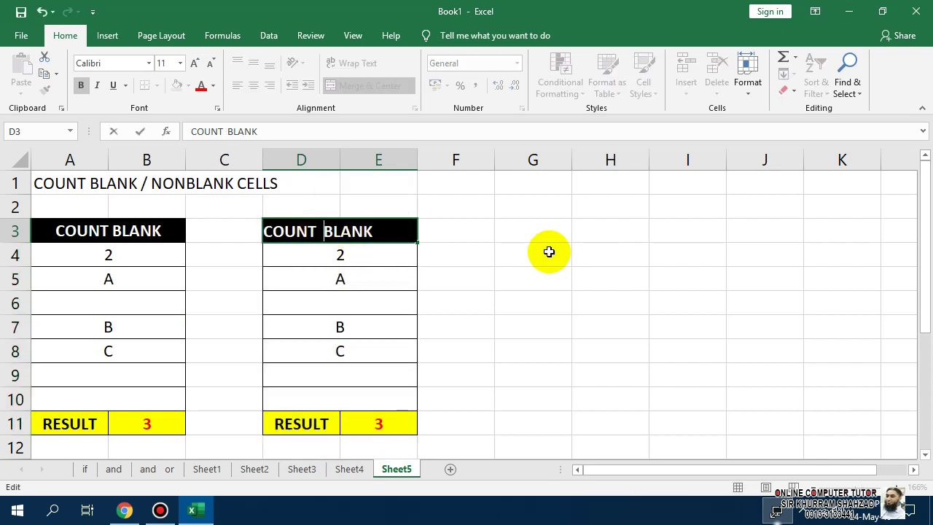
type("NON")
key("Return")
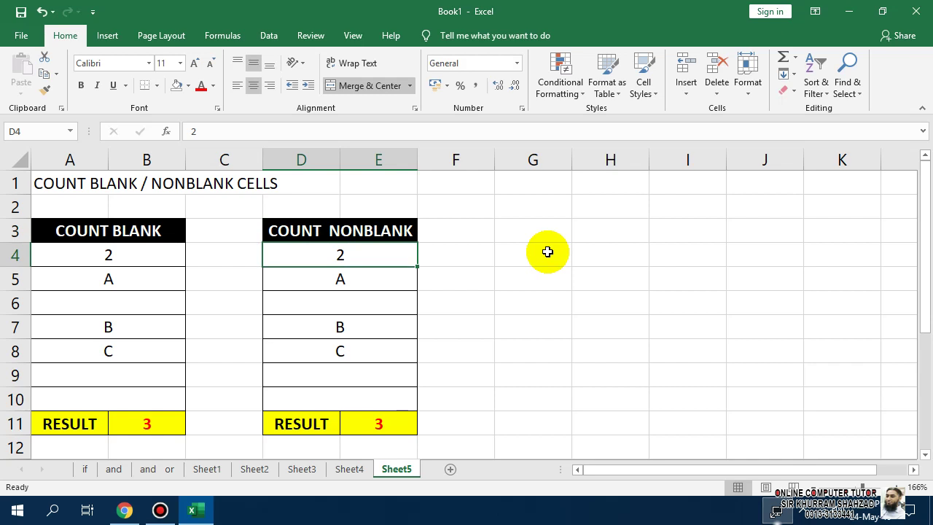
- Change the formula in result cell E11 of the COUNT NONBLANK table to =COUNTA(D4:D10)
left_click(389, 421)
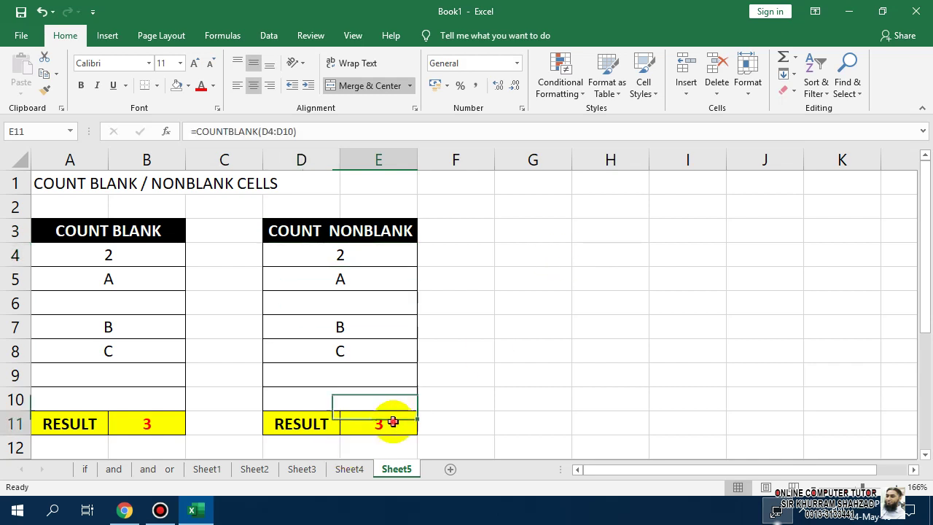
double_click(399, 424)
left_click_drag(370, 420, 325, 406)
type("A")
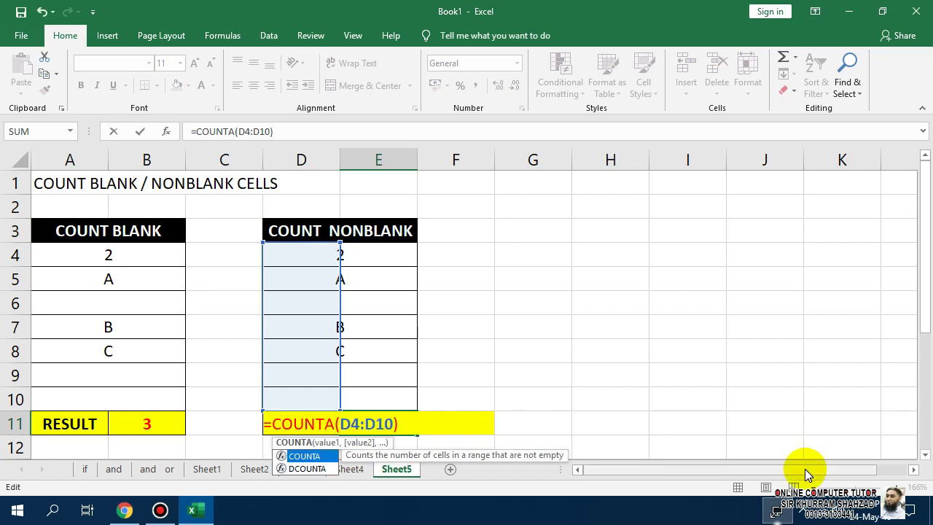
key("Return")
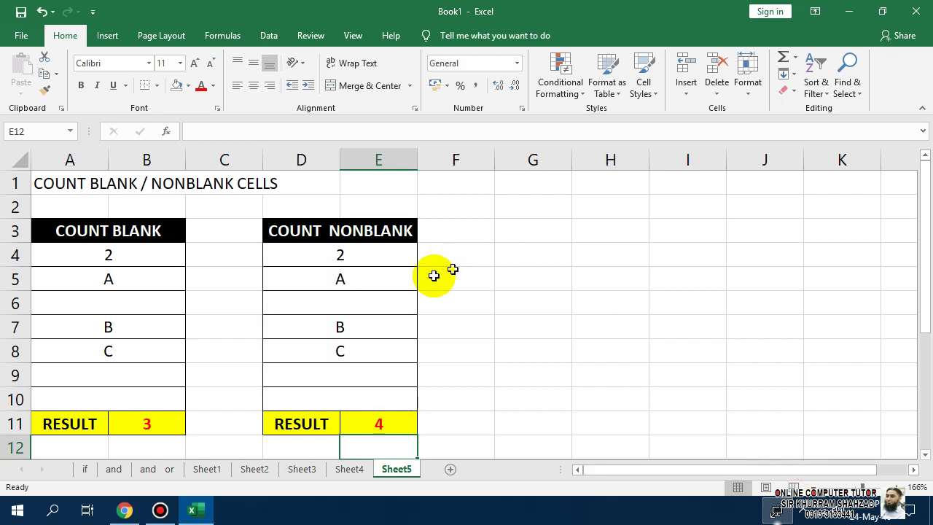
- Check the filled cells of the COUNT NONBLANK table against the formula in result cell E11
left_click(357, 254)
left_click(345, 288)
left_click(327, 328)
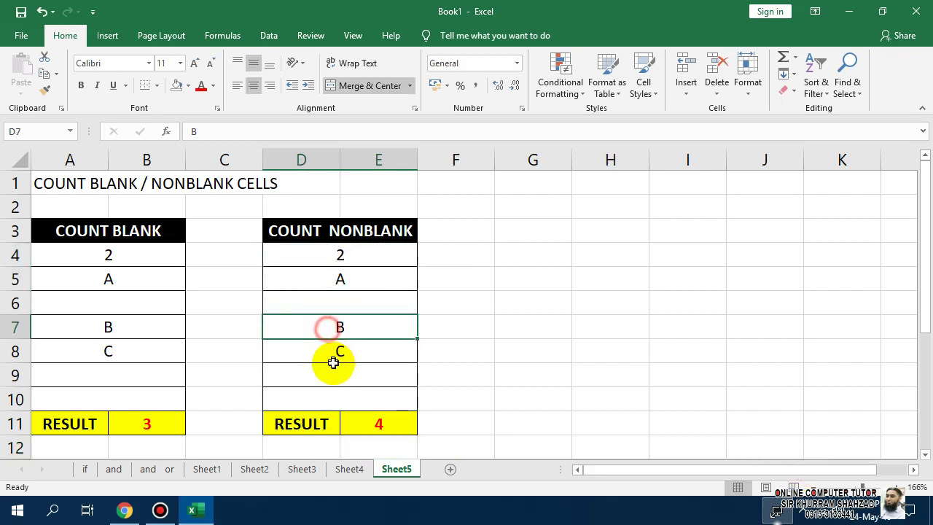
left_click(337, 373)
left_click(338, 352)
left_click(395, 420)
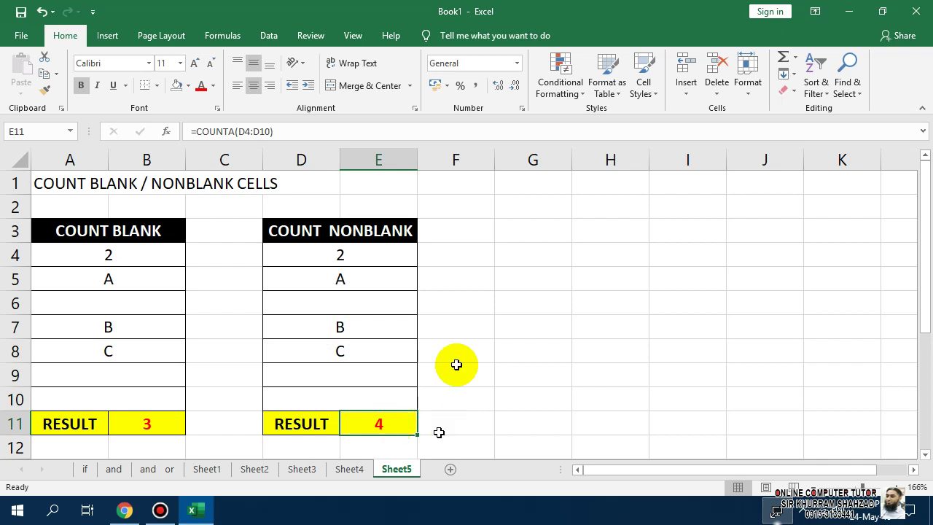
- Merge and center the sheet title across A1:E1, make it bold, and increase its font size to 14
left_click_drag(357, 181, 64, 161)
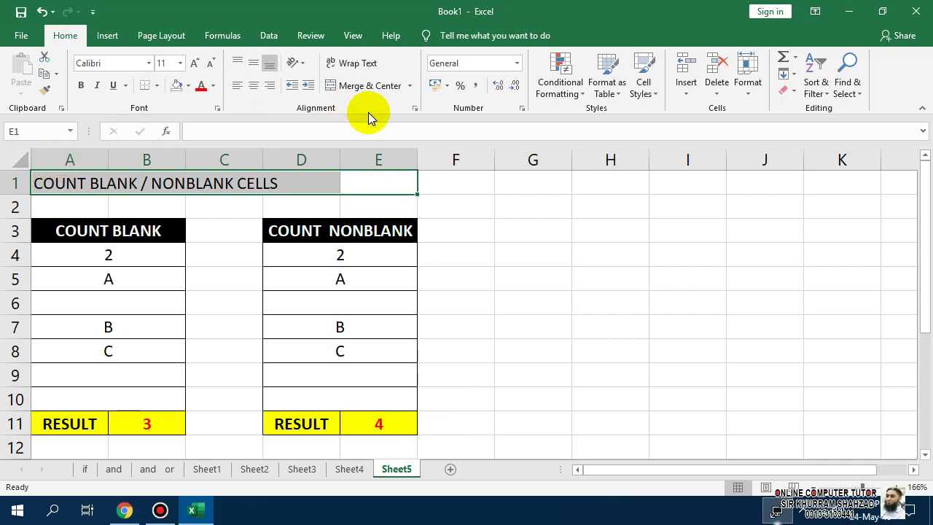
left_click(354, 85)
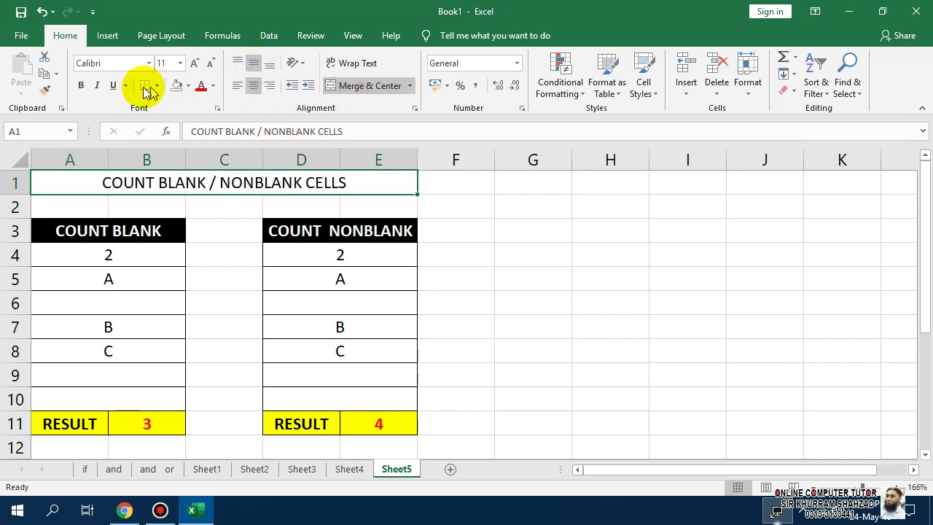
left_click(81, 85)
left_click(194, 64)
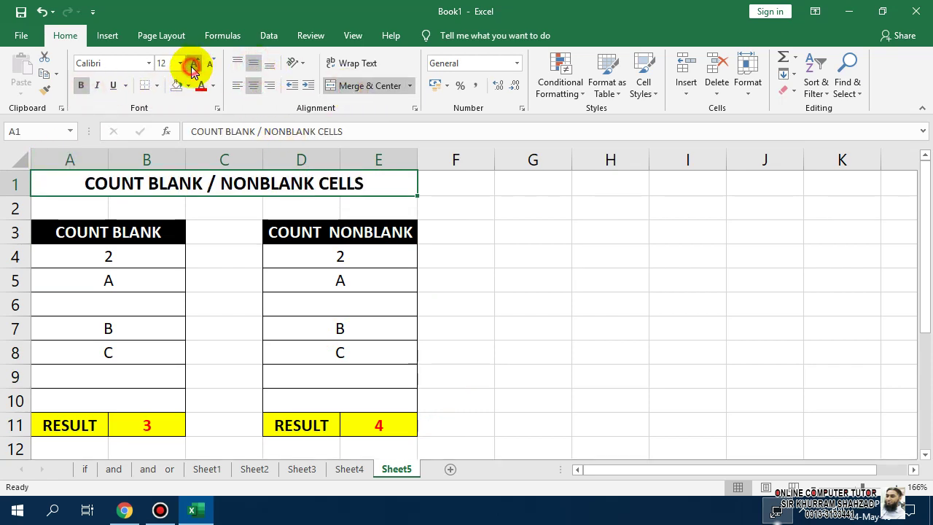
left_click(194, 65)
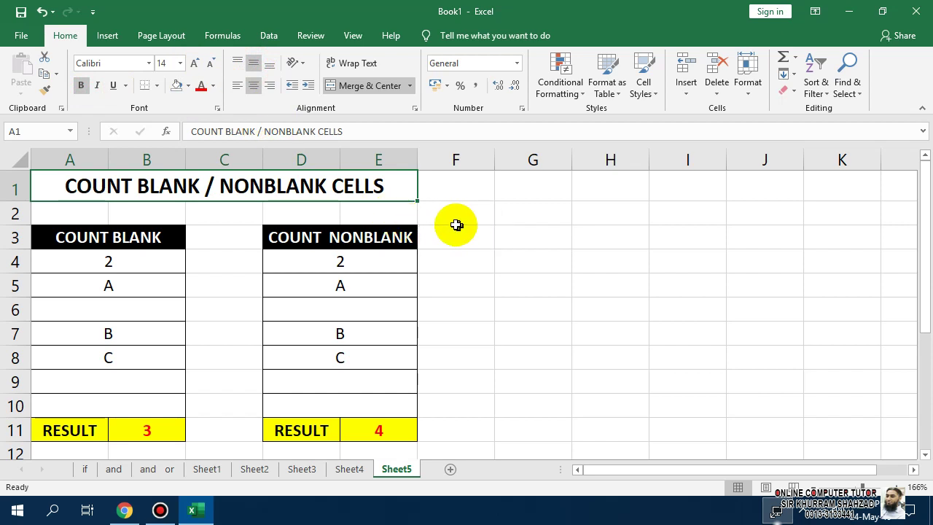
left_click(533, 260)
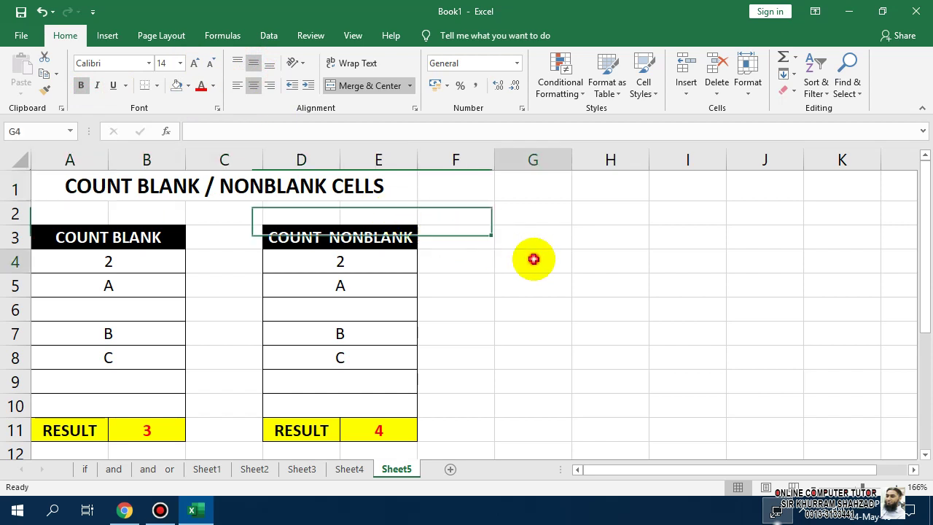